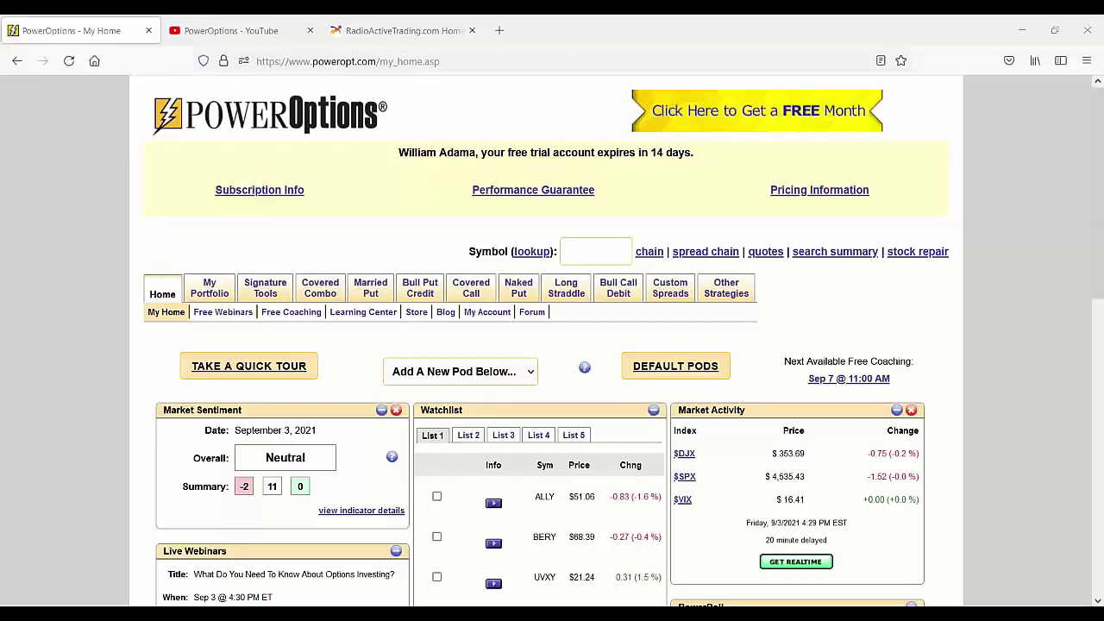
mouse_move(700, 302)
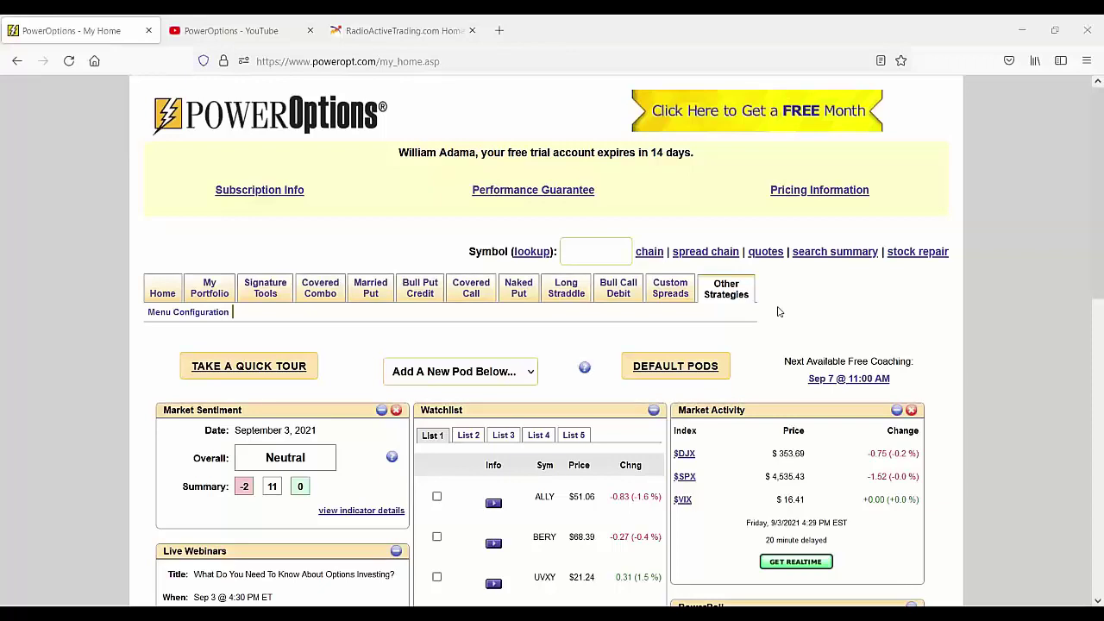
left_click(591, 251)
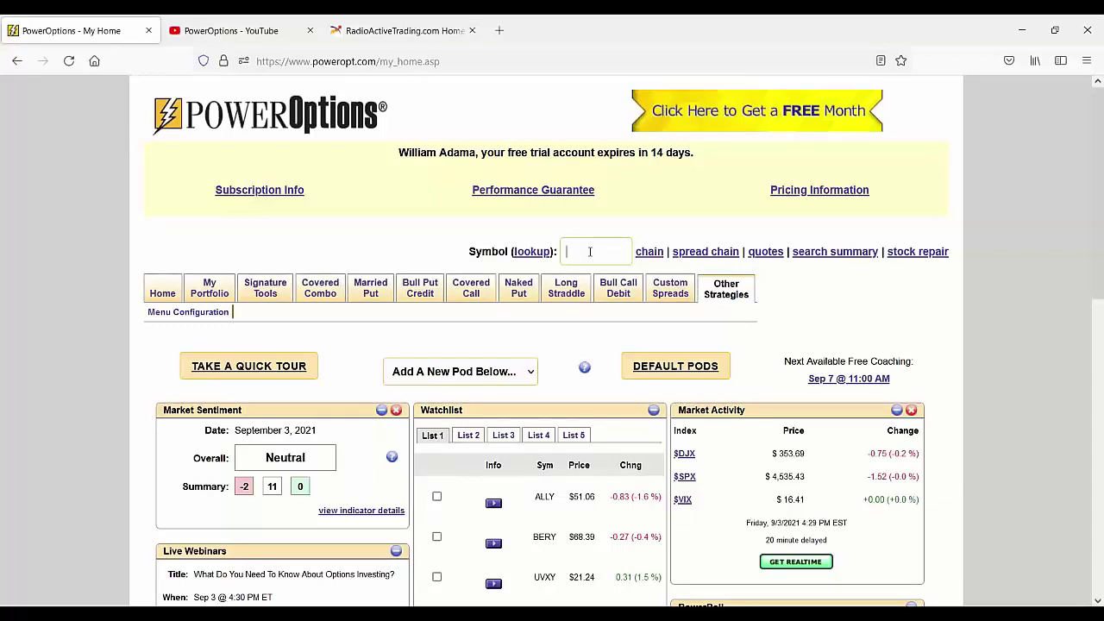
scroll(456, 293, "down", 5)
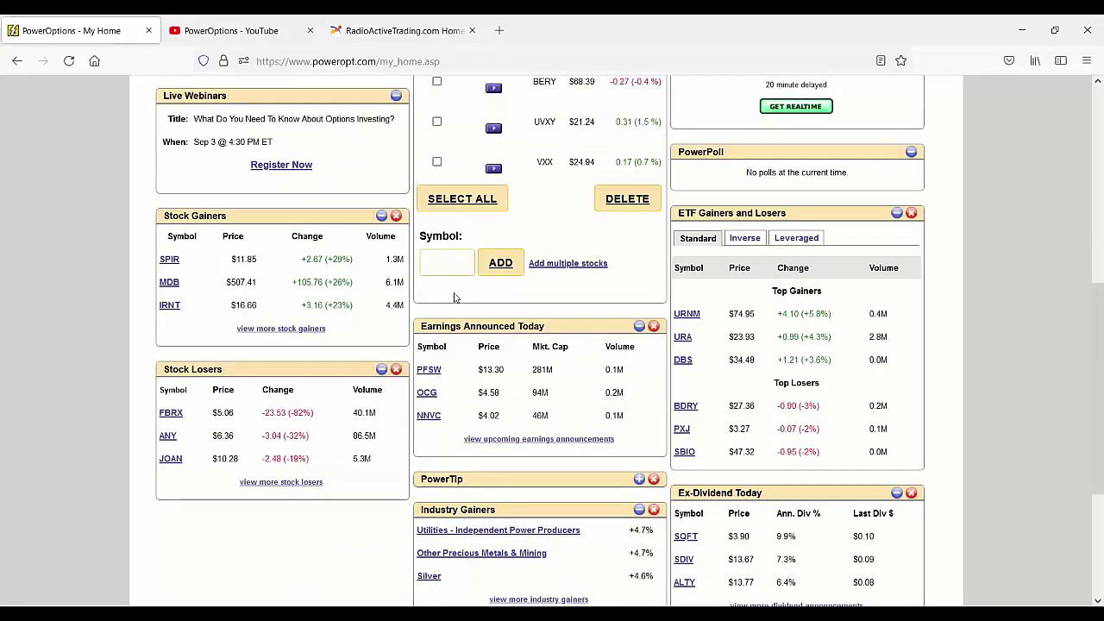
scroll(455, 297, "up", 5)
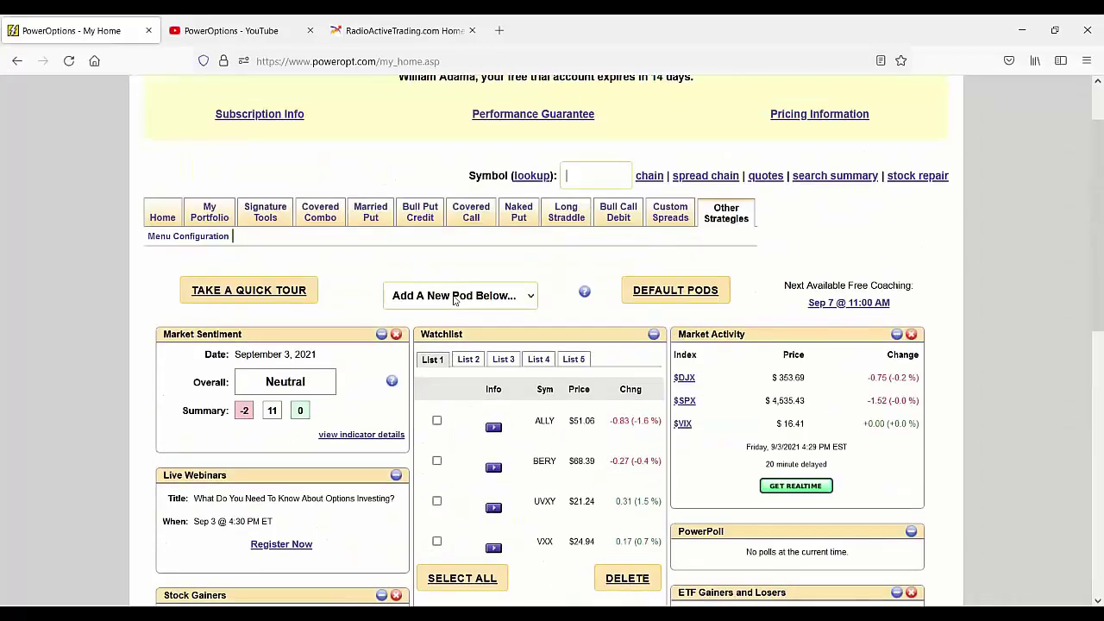
scroll(455, 301, "up", 1)
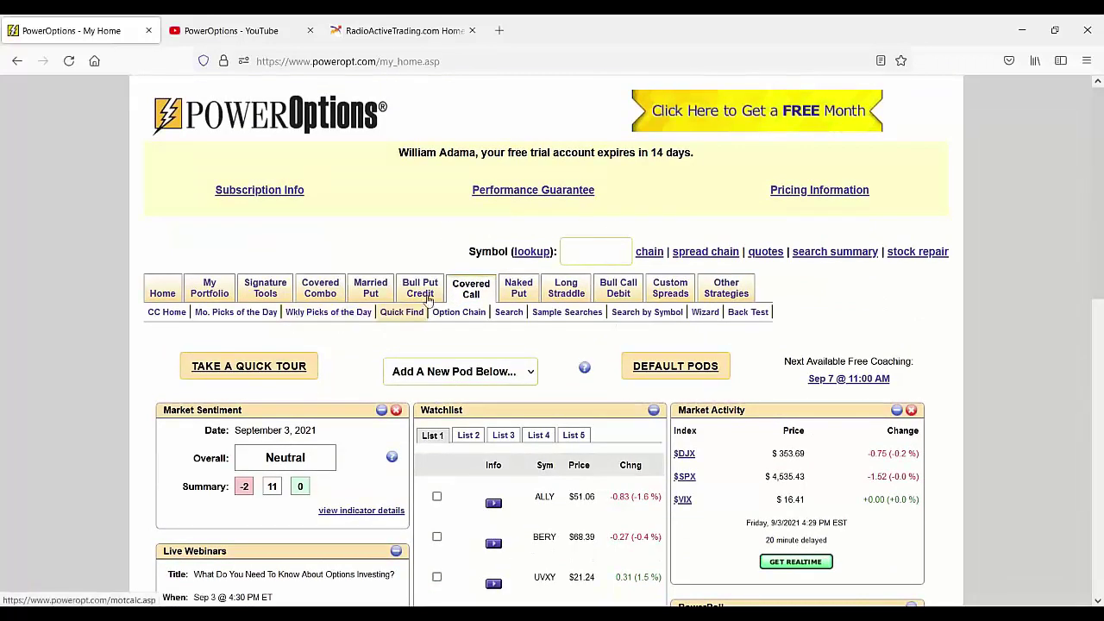
Open the covered call search and load the saved search settings **ATM - Initial Values
mouse_move(432, 298)
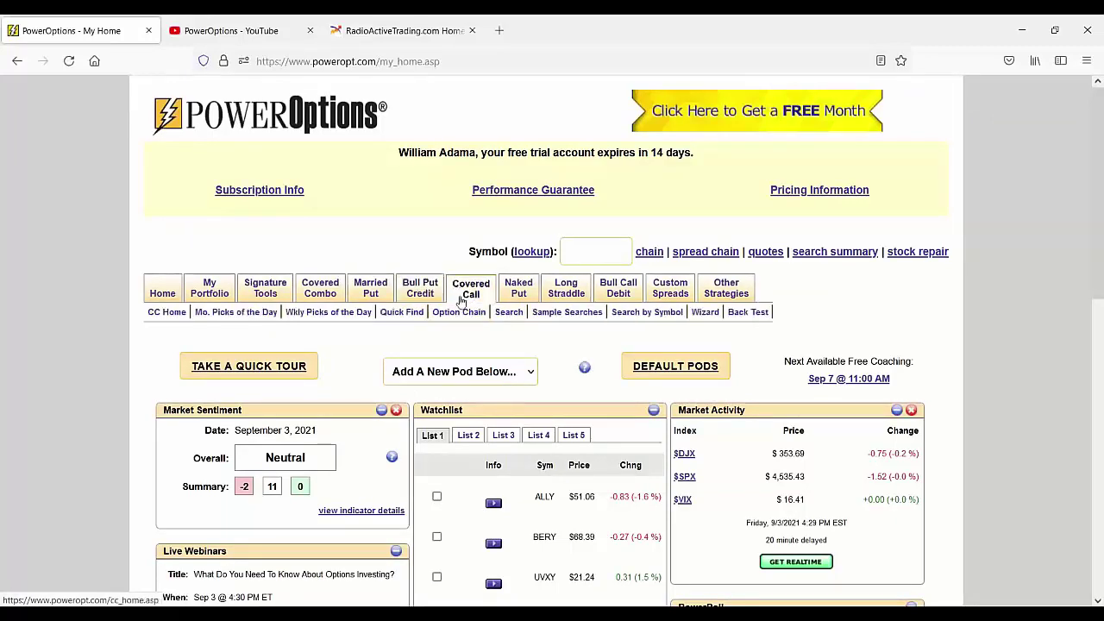
left_click(497, 318)
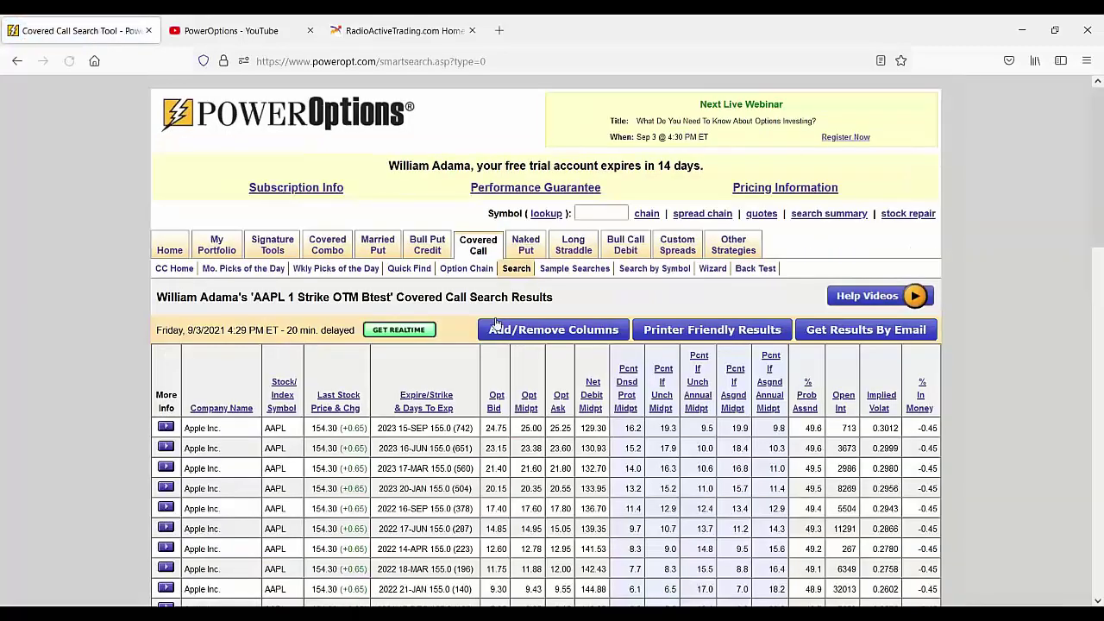
mouse_move(530, 259)
scroll(530, 262, "down", 5)
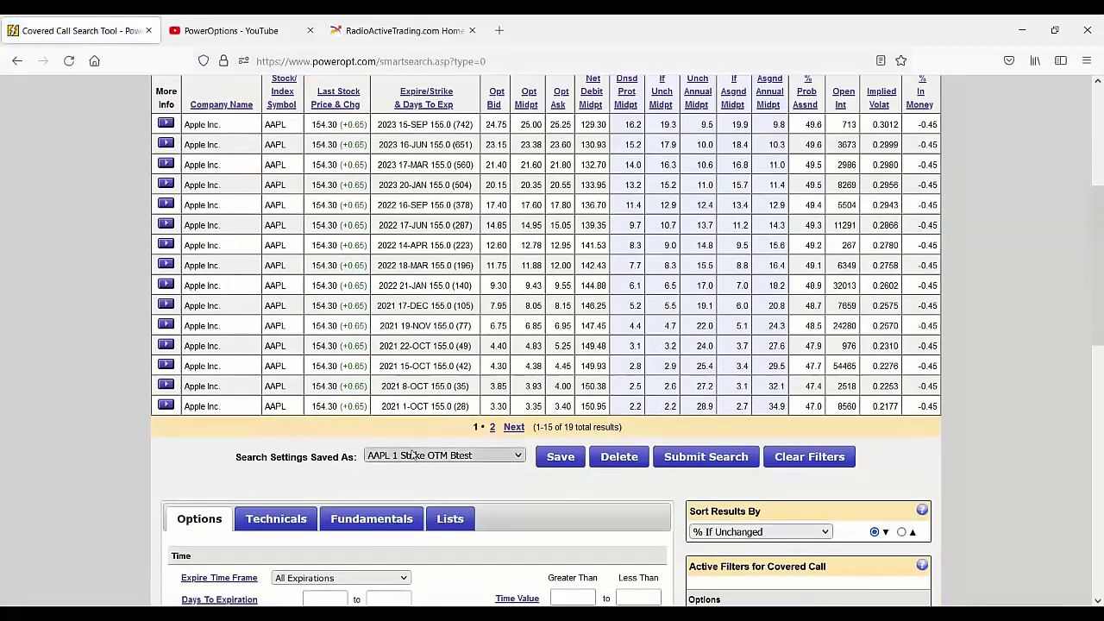
left_click(405, 456)
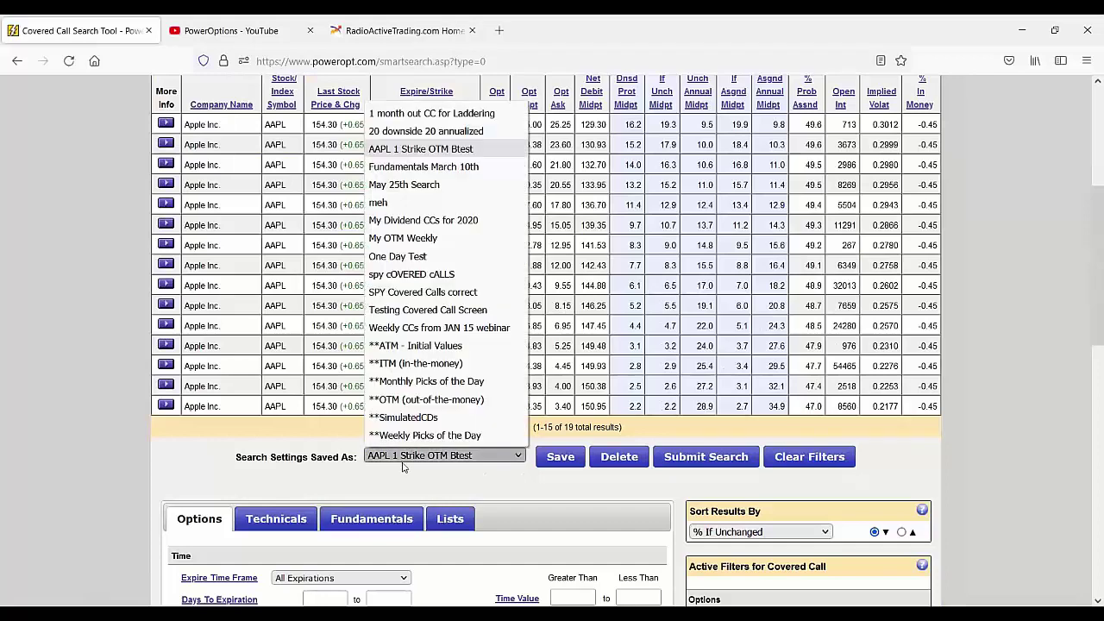
left_click(429, 349)
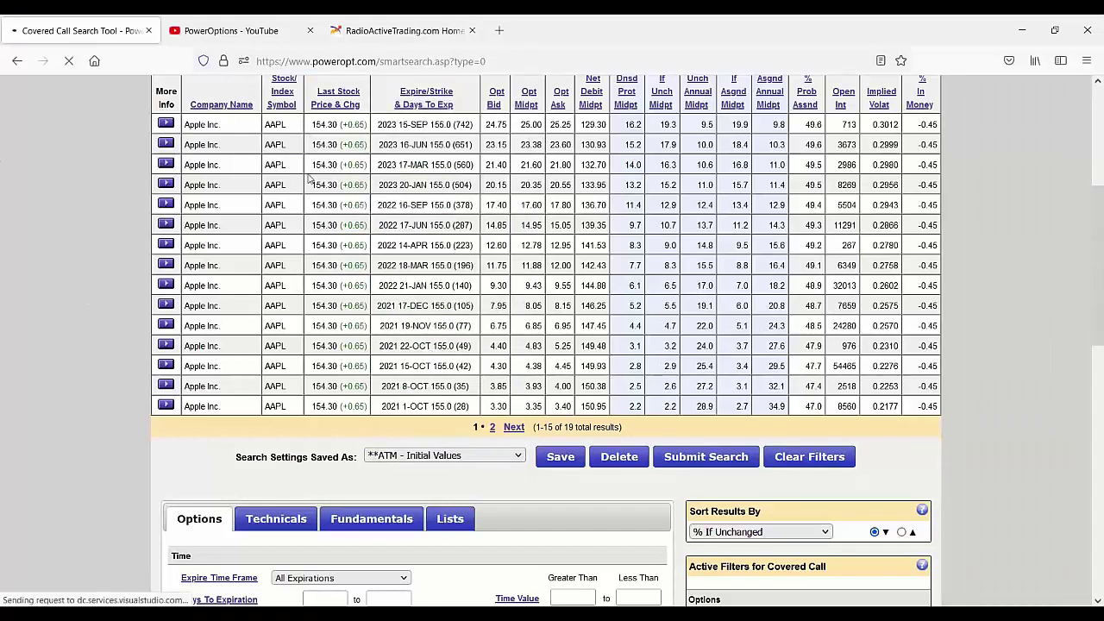
Open the option chain for Guess Inc. (GES) from the covered call search results
scroll(308, 188, "down", 4)
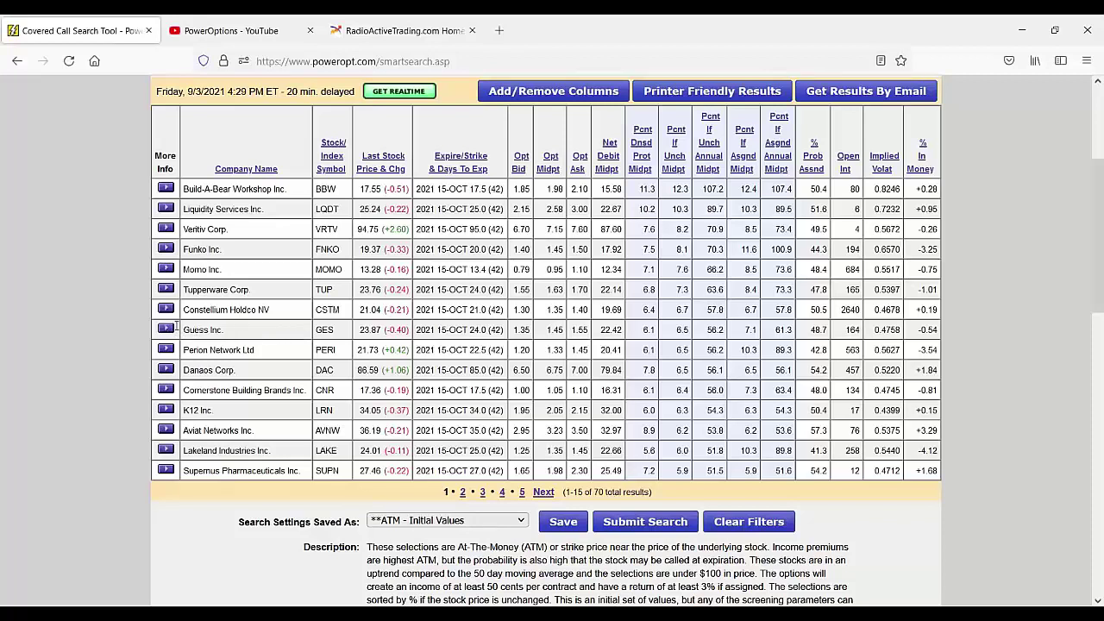
left_click_drag(378, 330, 797, 341)
left_click(167, 329)
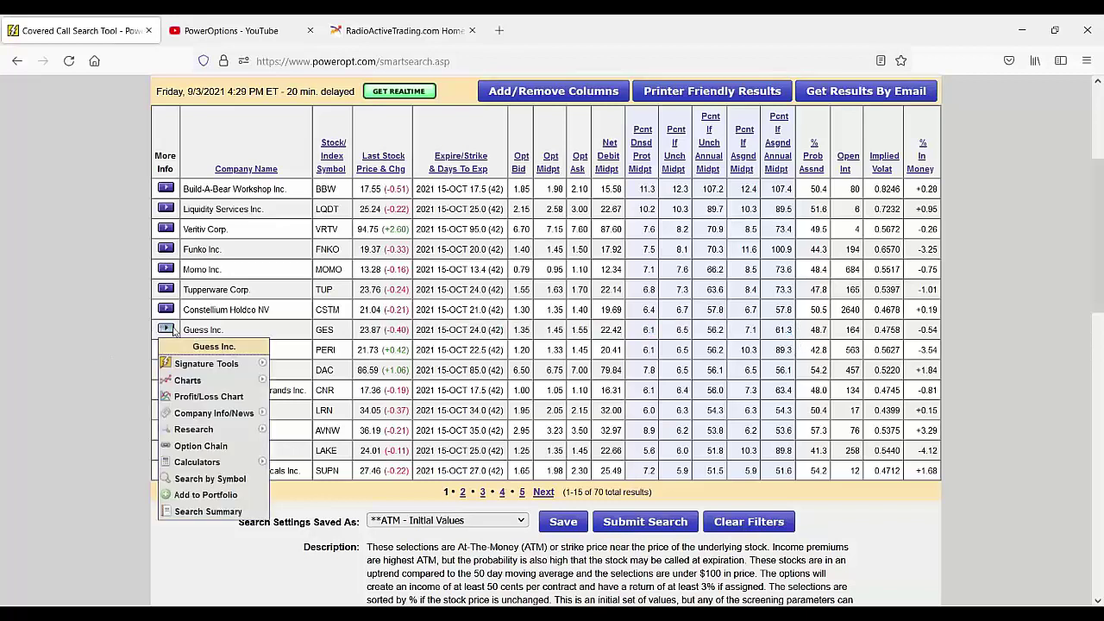
mouse_move(222, 386)
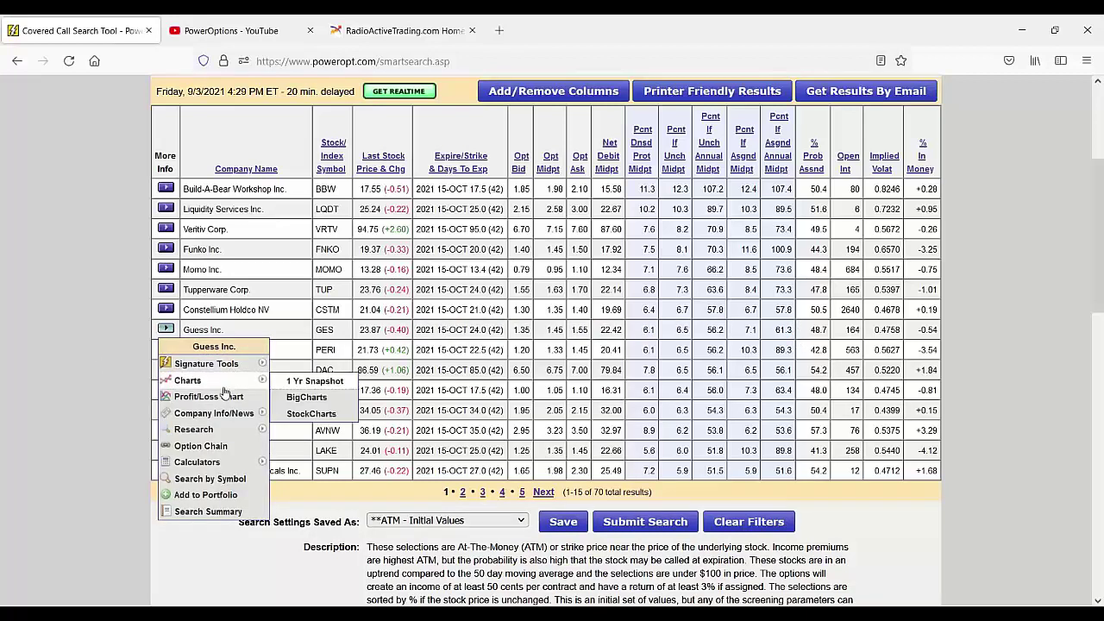
left_click(207, 446)
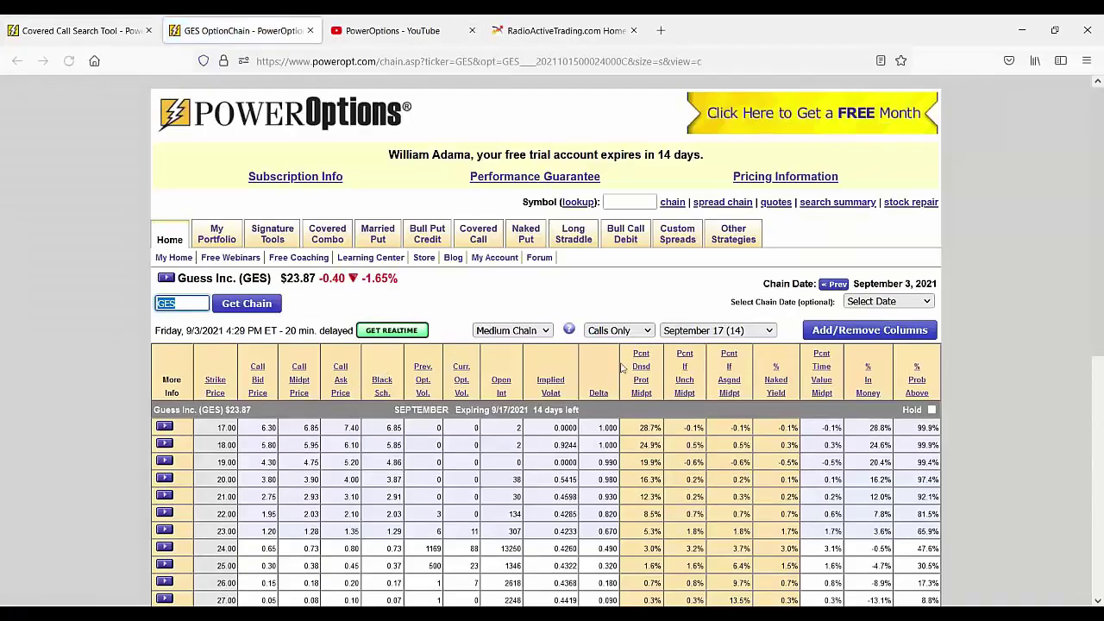
scroll(634, 366, "down", 3)
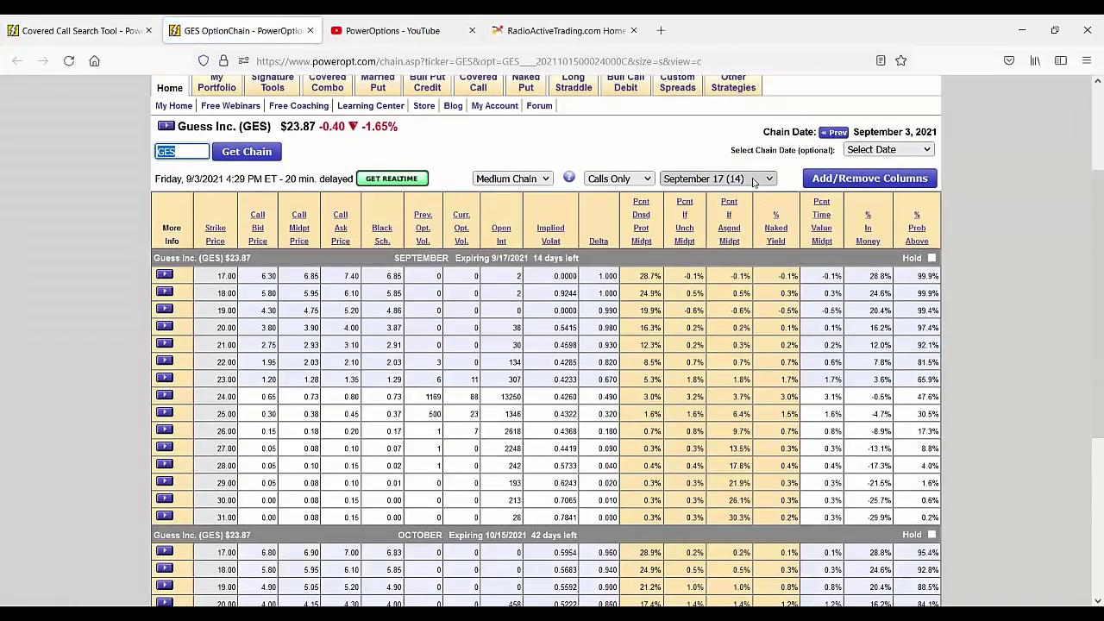
left_click(755, 181)
left_click(756, 182)
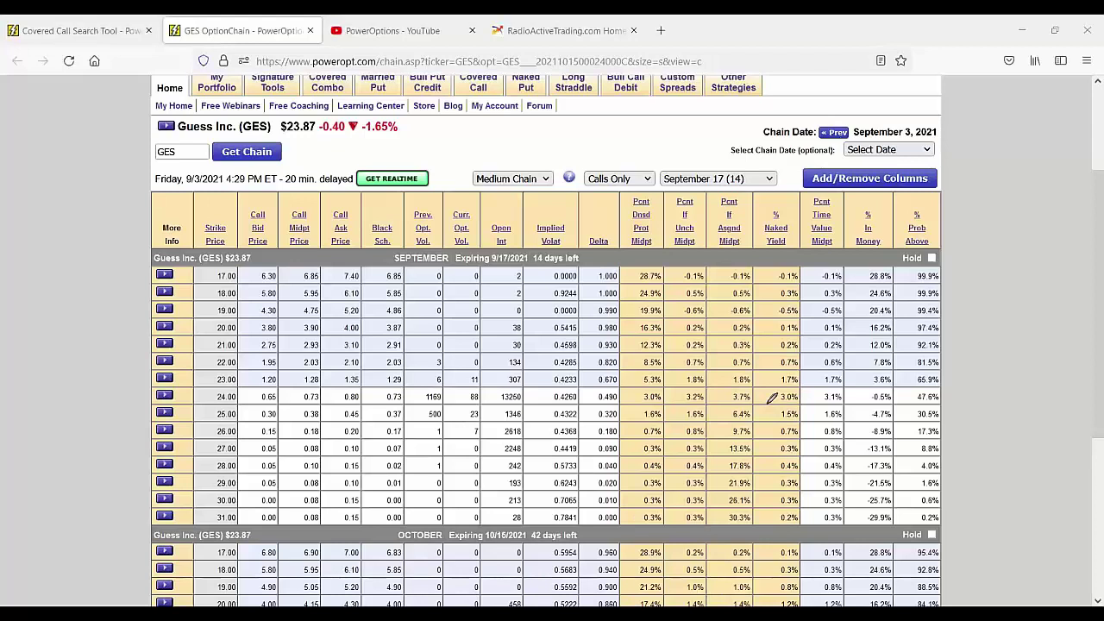
mouse_move(657, 198)
left_mouse_down()
mouse_move(662, 228)
mouse_move(680, 209)
mouse_move(704, 236)
mouse_move(716, 201)
mouse_move(755, 231)
mouse_move(765, 204)
left_mouse_up()
mouse_move(822, 162)
left_mouse_down()
mouse_move(811, 160)
mouse_move(804, 193)
mouse_move(966, 186)
mouse_move(893, 148)
mouse_move(815, 164)
left_mouse_up()
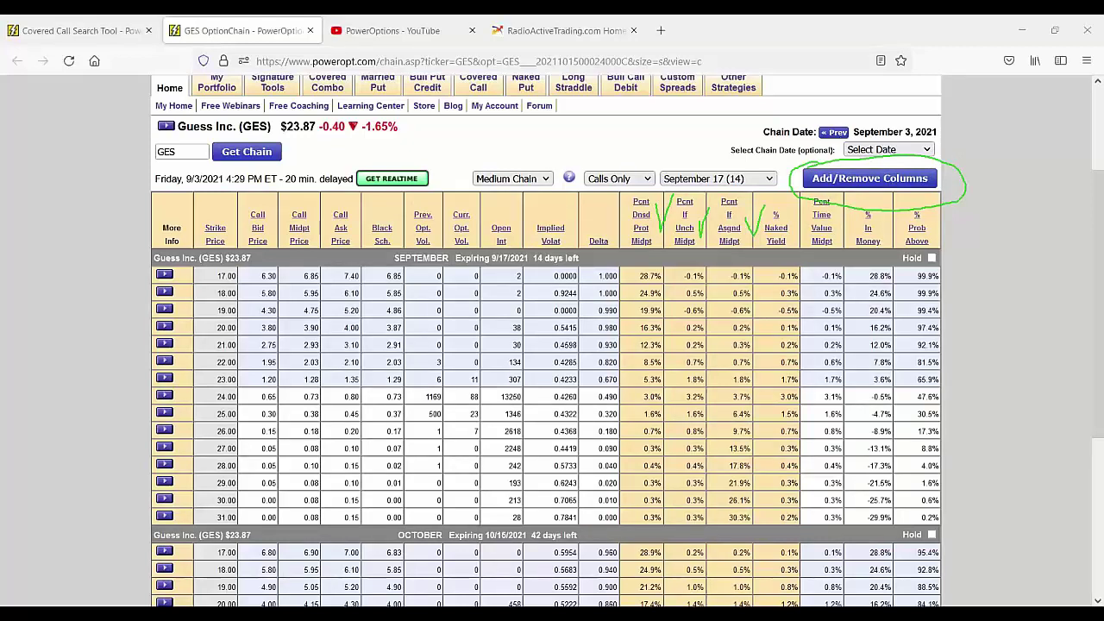
Add the Pcnt If Unchanged Annualized Midpoint column in the option chain's column configuration
left_click(870, 179)
scroll(470, 354, "down", 5)
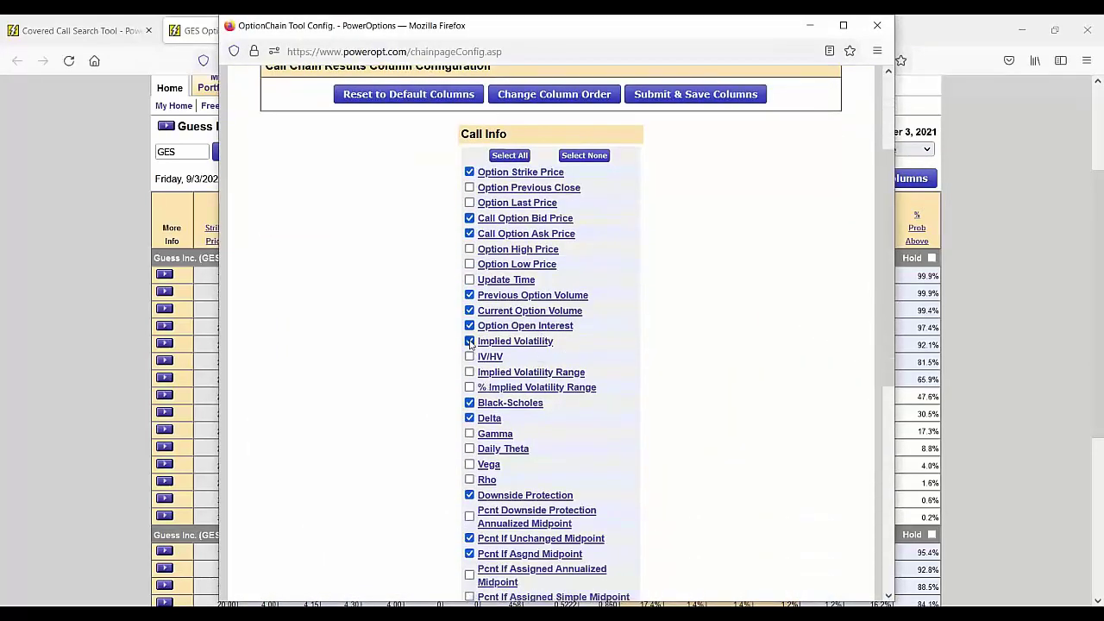
scroll(463, 369, "down", 2)
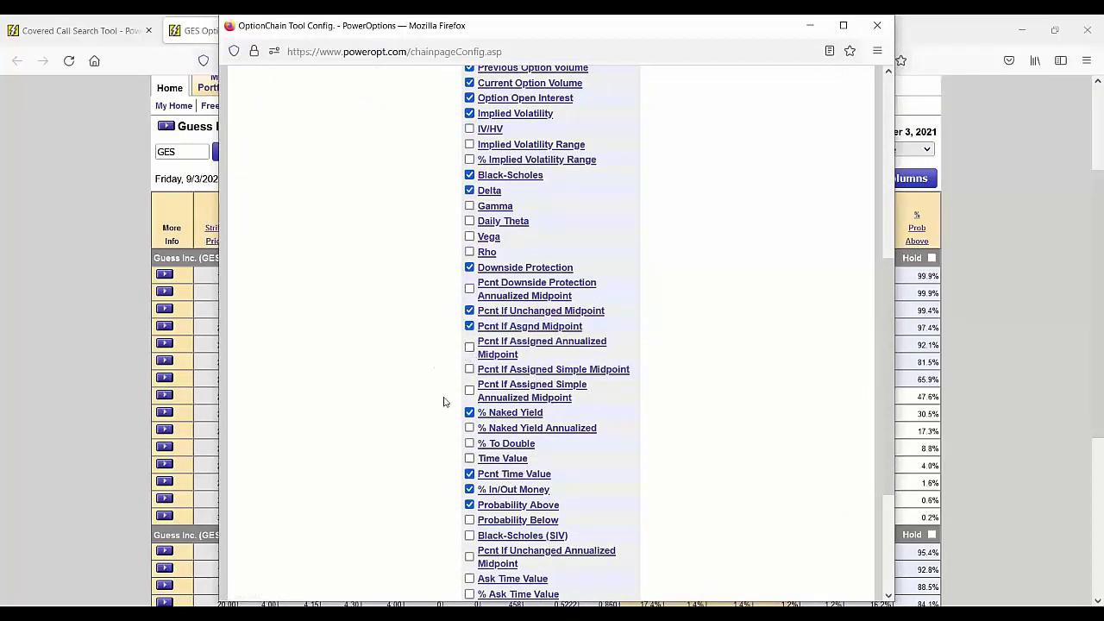
scroll(443, 401, "down", 2)
left_click(469, 479)
scroll(740, 421, "down", 3)
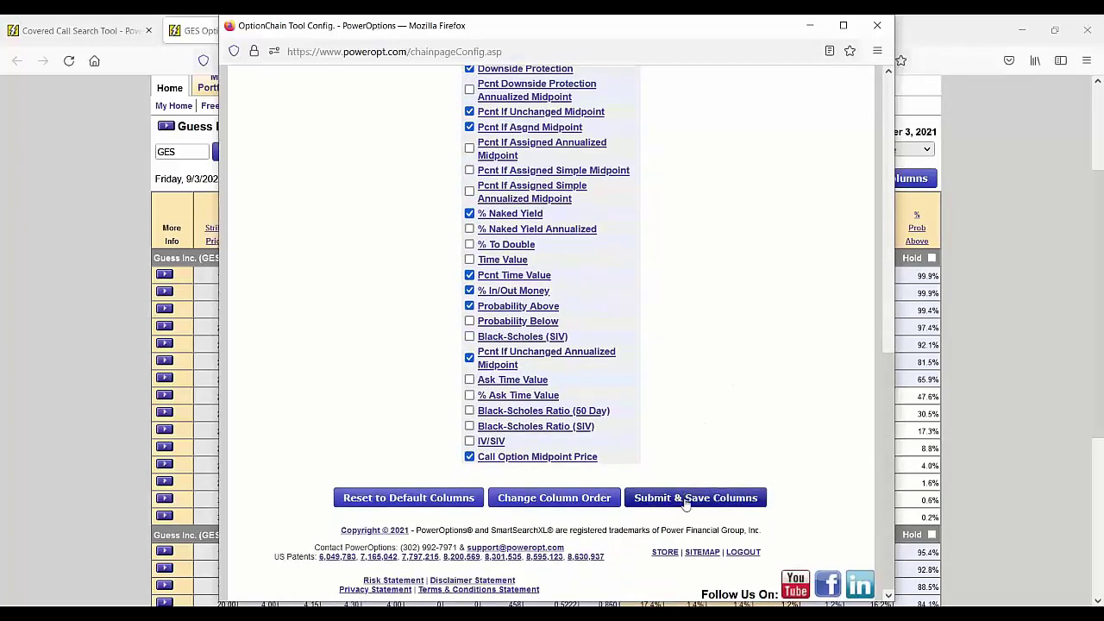
Move Pcnt If Unchanged Annualized Midpoint directly after Pcnt If Unchanged Midpoint, save the column order and reload the chain
left_click(591, 499)
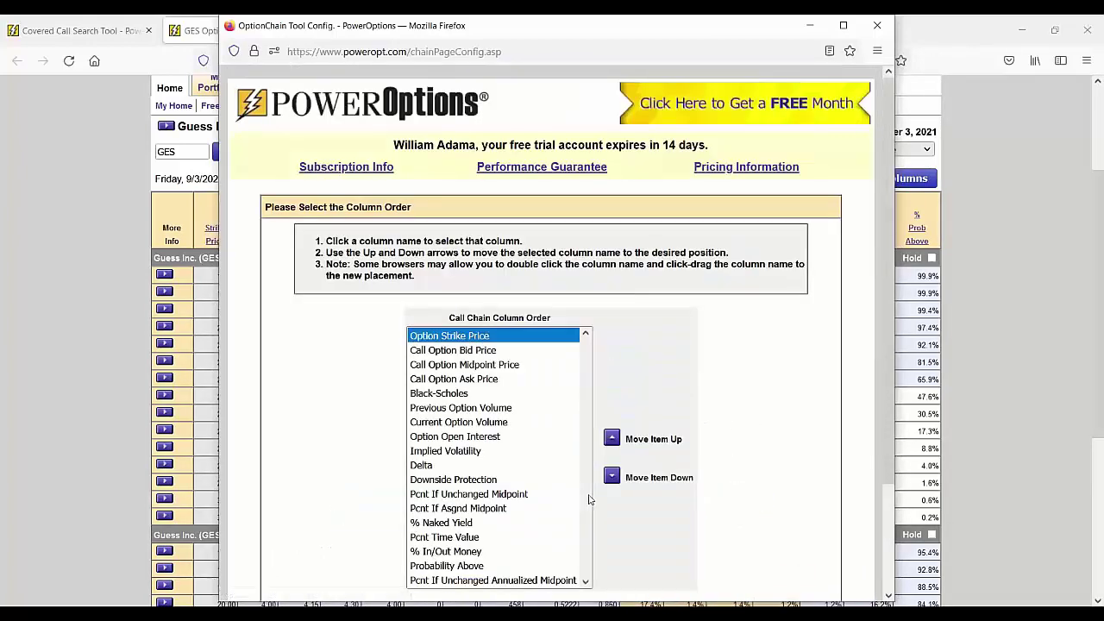
scroll(569, 504, "down", 2)
left_click(512, 505)
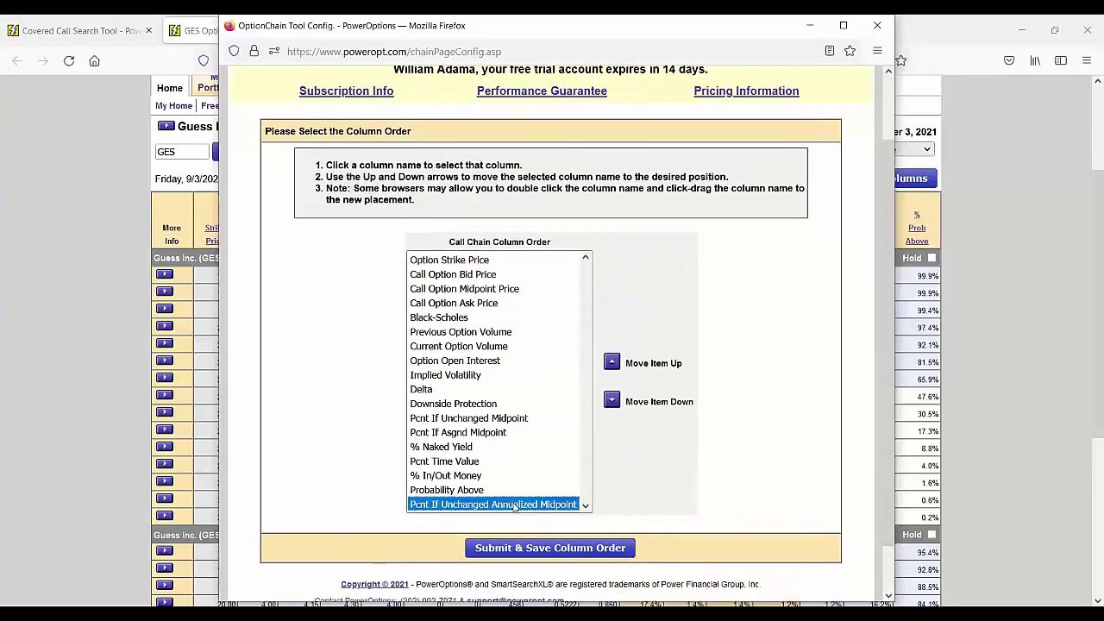
left_click(613, 364)
left_click(612, 364)
left_click(612, 364)
left_click(612, 364)
left_click(612, 364)
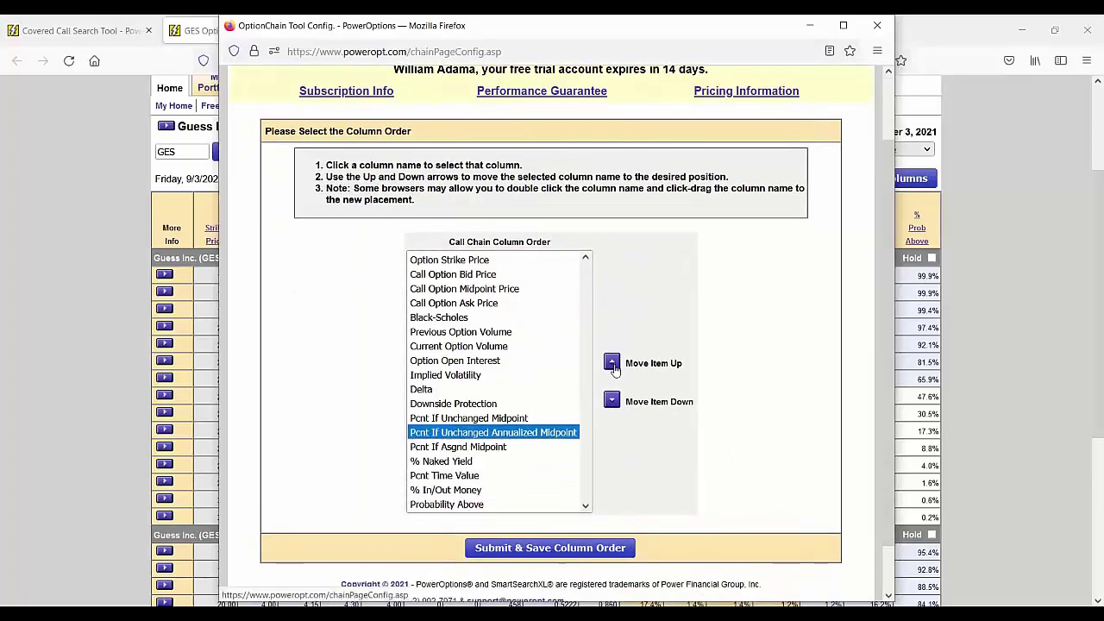
left_click(492, 549)
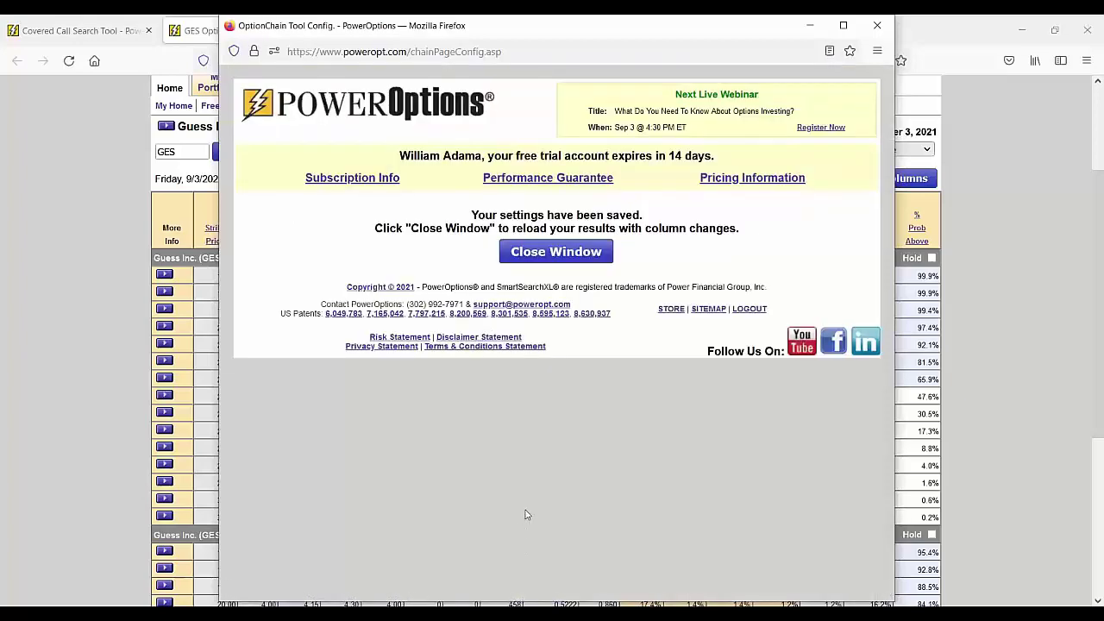
left_click(581, 257)
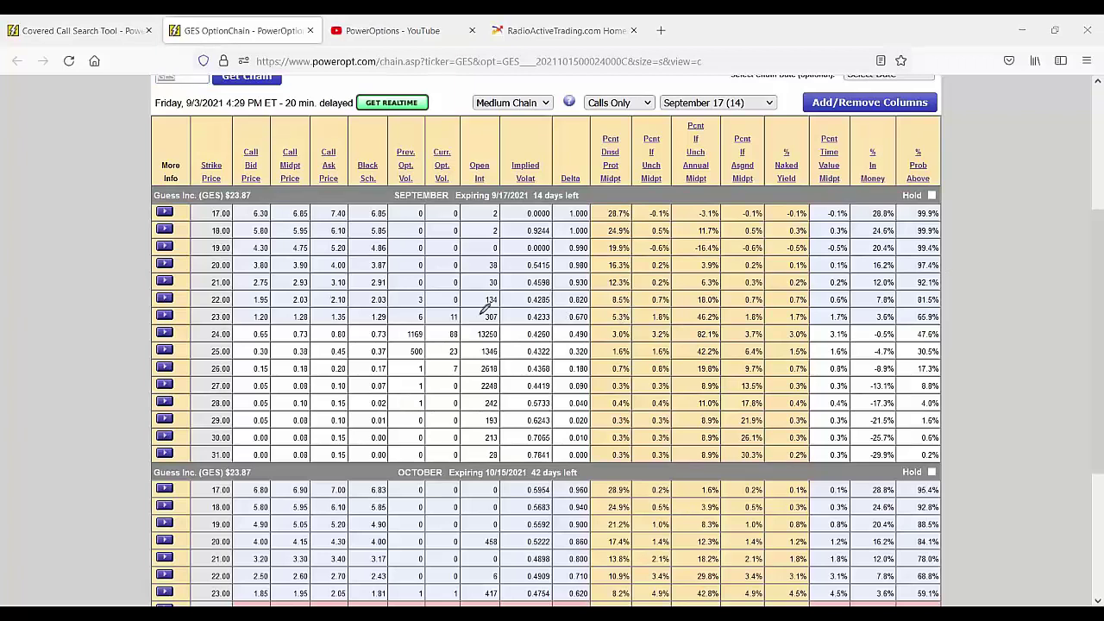
Compare downside protection, percent returns and probability above for the September 17 GES calls at strikes 20 to 25
left_click_drag(601, 161, 604, 144)
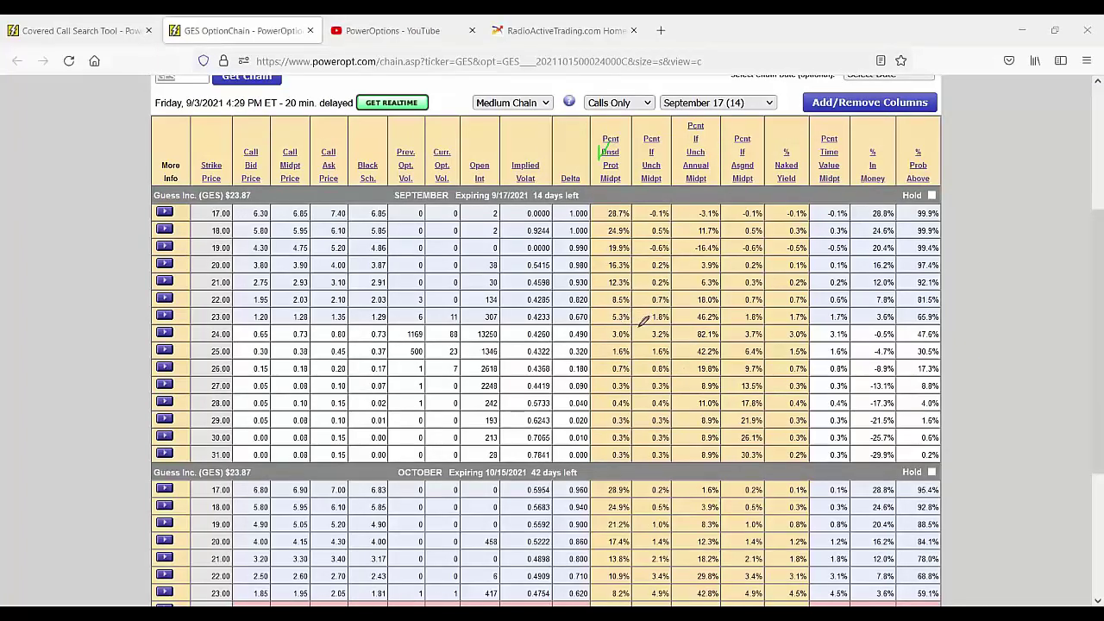
mouse_move(642, 326)
left_mouse_down()
mouse_move(586, 329)
mouse_move(576, 354)
mouse_move(638, 355)
mouse_move(643, 318)
left_mouse_up()
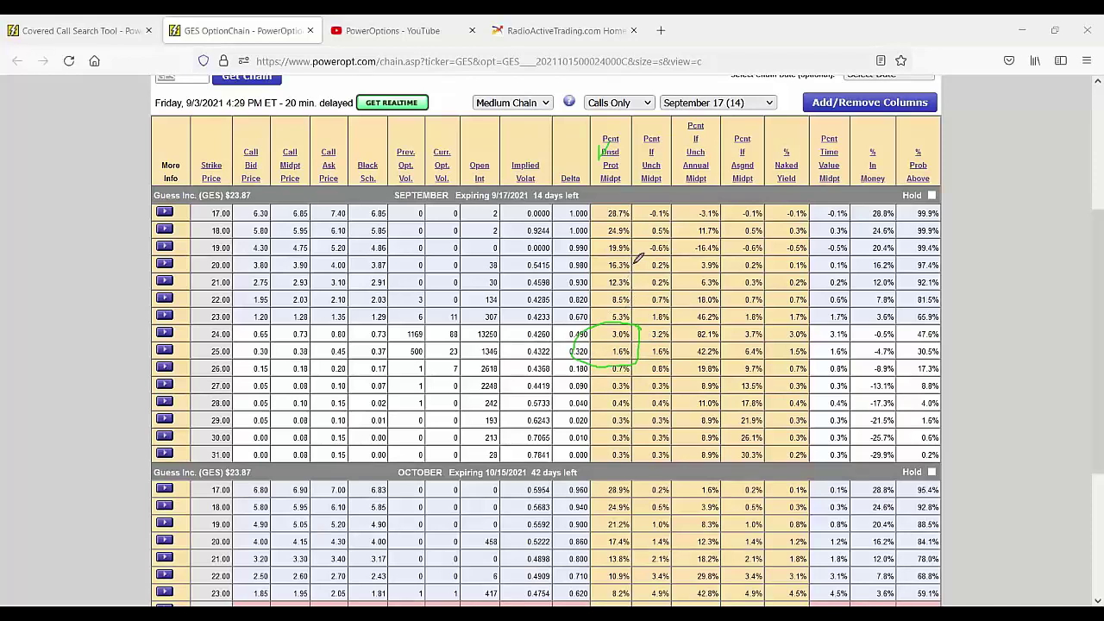
mouse_move(632, 261)
left_mouse_down()
mouse_move(617, 255)
mouse_move(579, 310)
mouse_move(630, 321)
left_mouse_up()
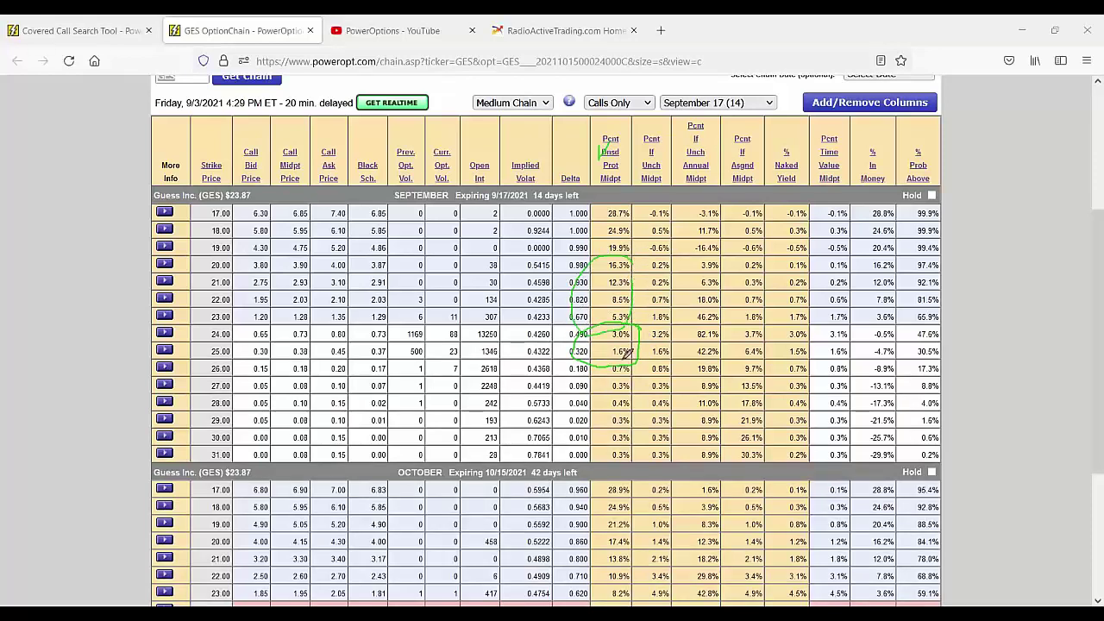
mouse_move(192, 368)
left_mouse_down()
mouse_move(234, 368)
mouse_move(253, 403)
left_mouse_up()
key("e")
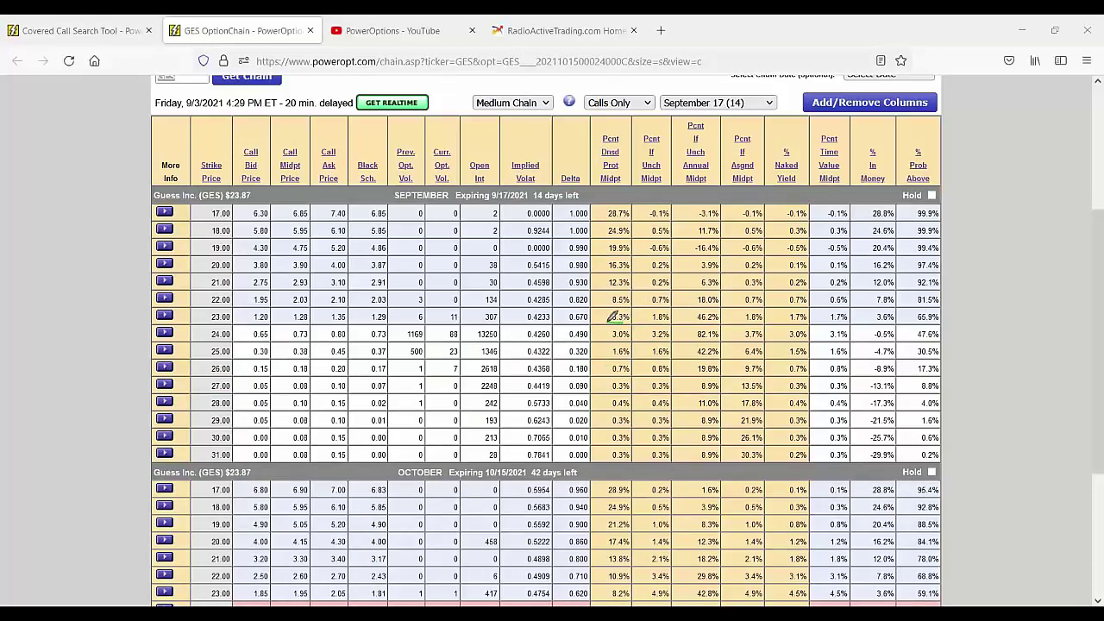
mouse_move(617, 323)
left_mouse_down()
mouse_move(610, 350)
mouse_move(633, 350)
mouse_move(645, 300)
mouse_move(597, 303)
mouse_move(598, 336)
left_mouse_up()
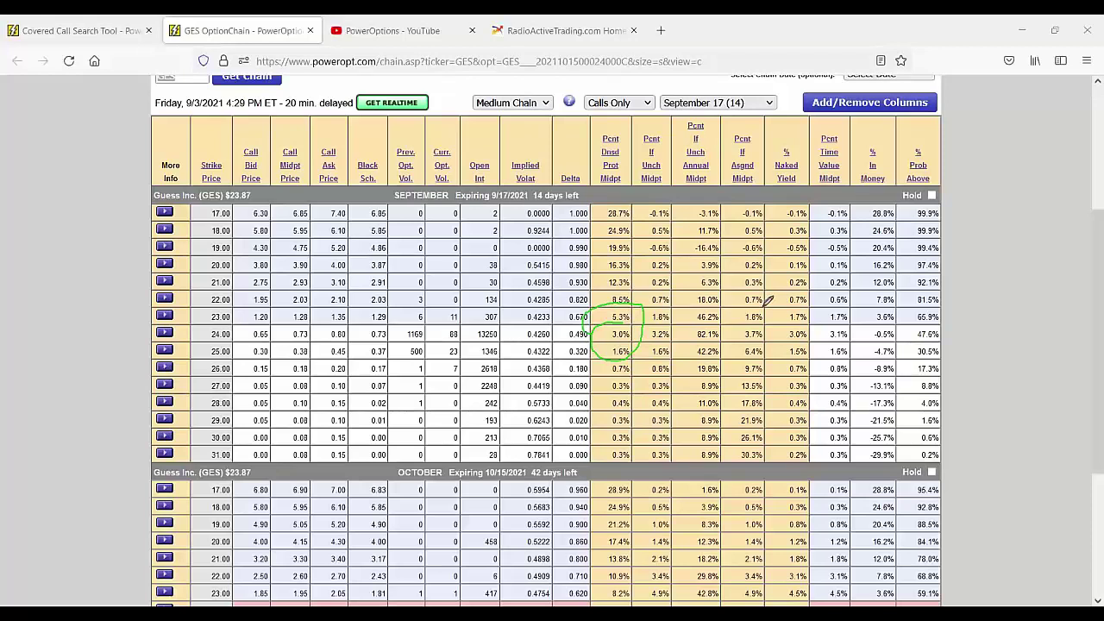
mouse_move(751, 313)
left_mouse_down()
mouse_move(735, 333)
mouse_move(747, 367)
mouse_move(775, 324)
left_mouse_up()
mouse_move(228, 308)
left_mouse_down()
mouse_move(203, 312)
mouse_move(208, 356)
mouse_move(271, 361)
left_mouse_up()
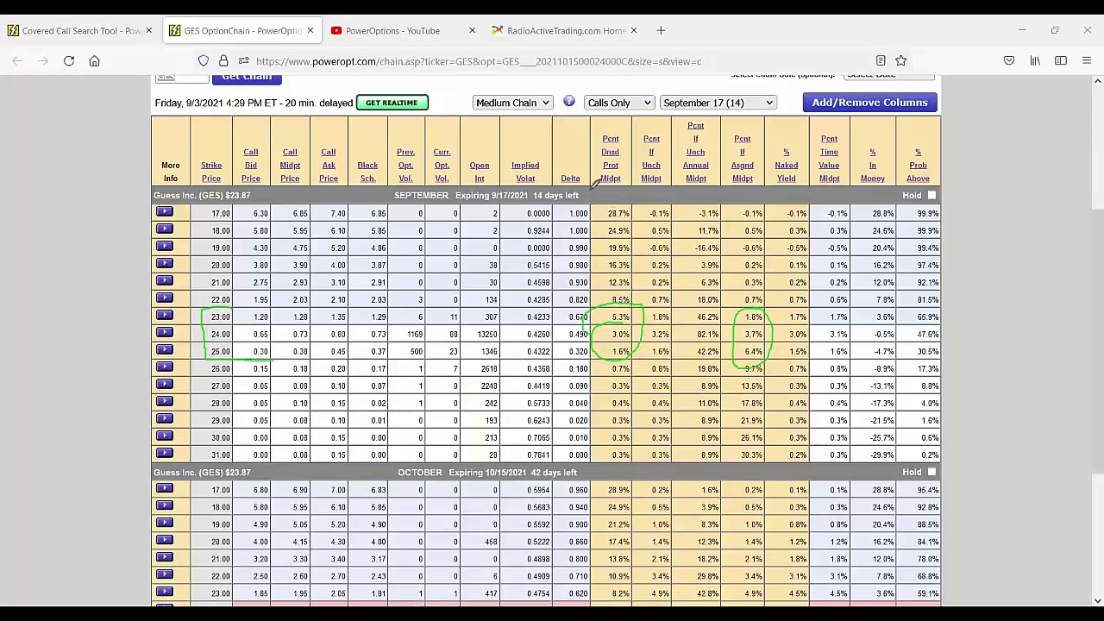
left_click_drag(609, 186, 618, 180)
key("e")
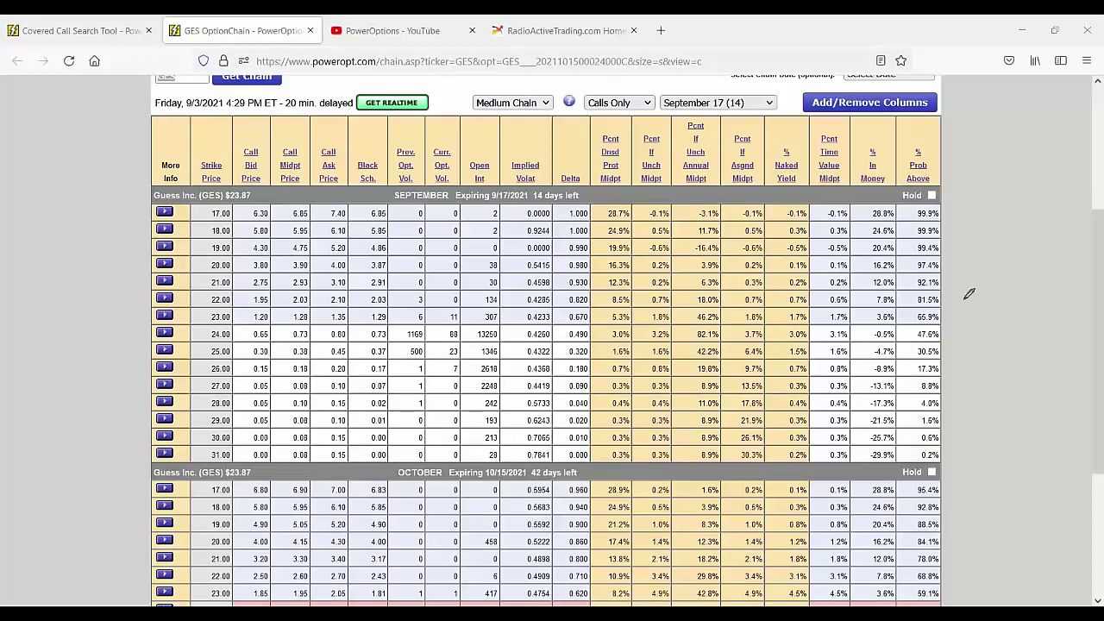
mouse_move(669, 291)
left_mouse_down()
mouse_move(604, 290)
mouse_move(590, 318)
mouse_move(812, 326)
mouse_move(826, 285)
mouse_move(660, 275)
mouse_move(598, 283)
left_mouse_up()
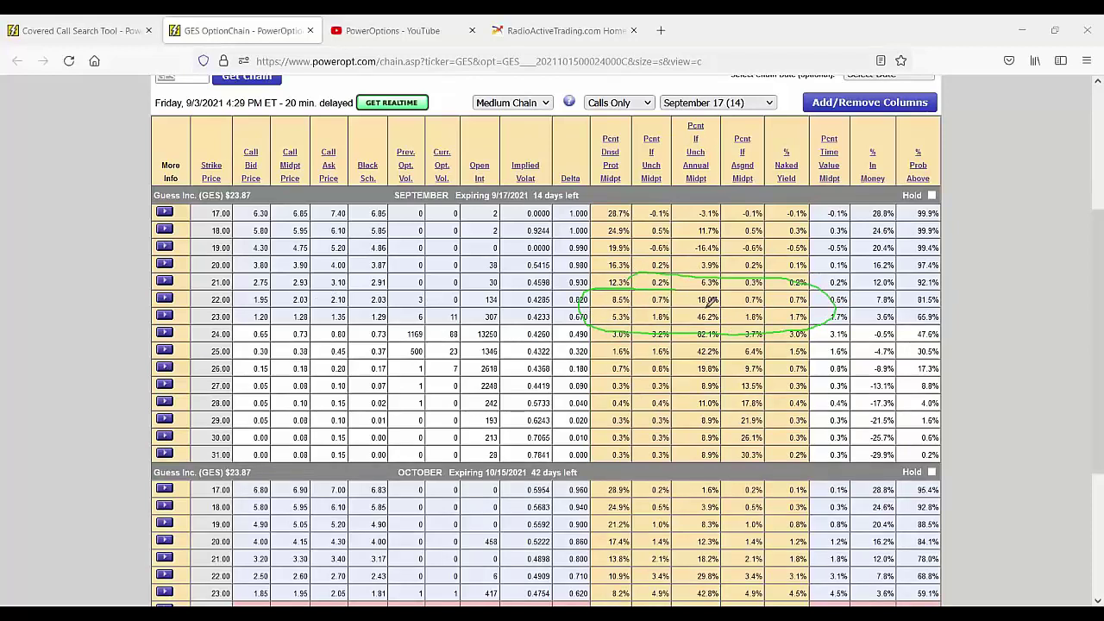
mouse_move(949, 296)
left_mouse_down()
mouse_move(897, 300)
mouse_move(927, 324)
mouse_move(931, 290)
left_mouse_up()
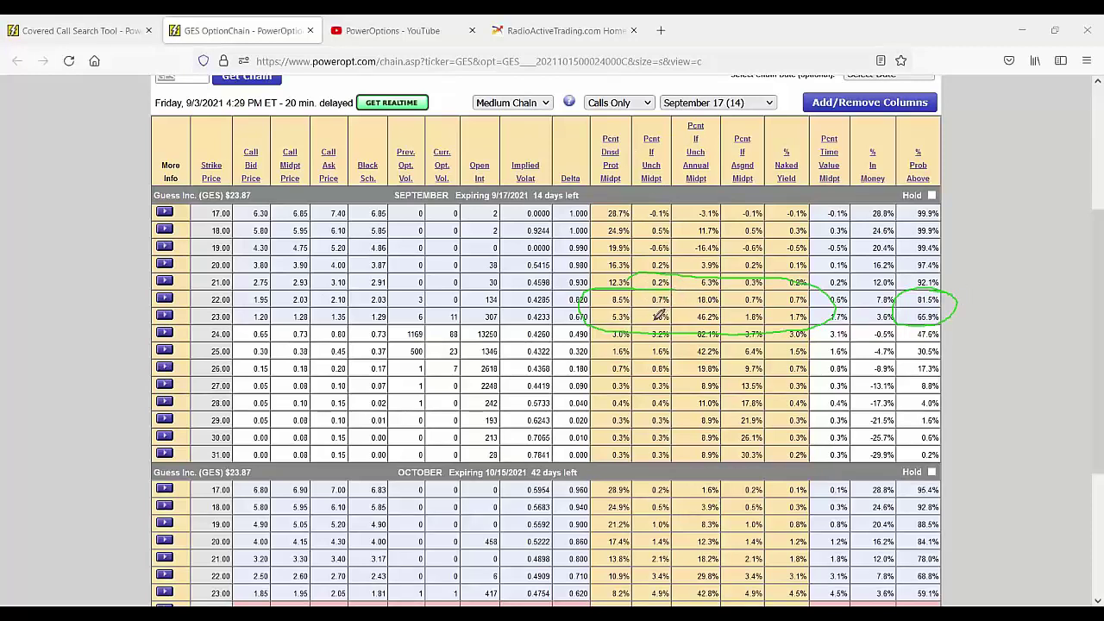
left_click(913, 317)
key("Escape")
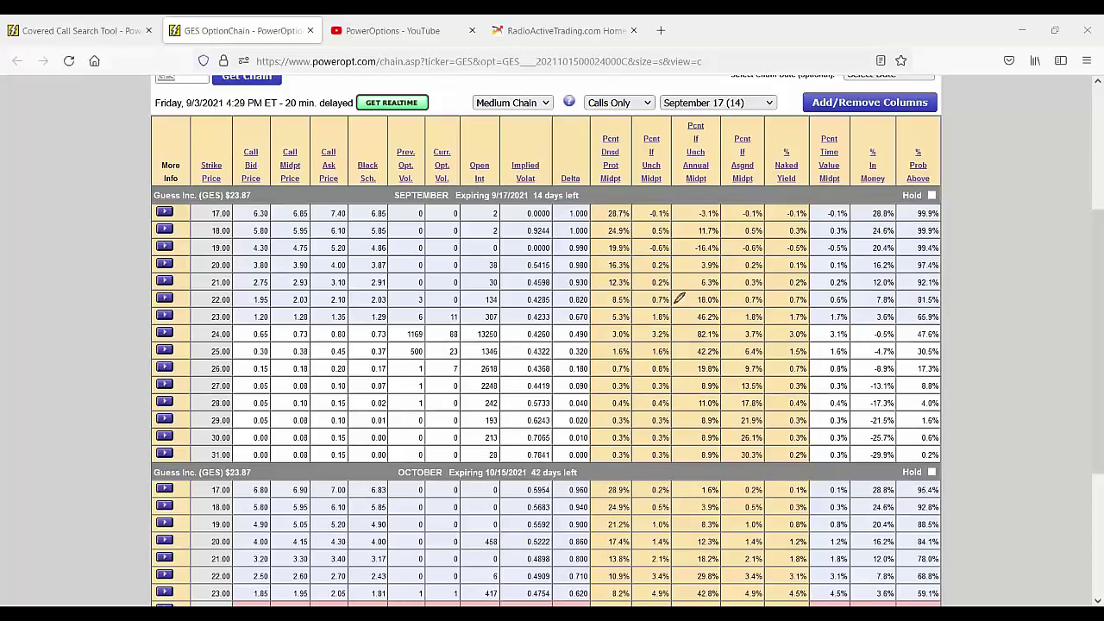
Circle the downside protection and return figures of the September 23 to 25 strikes and sketch possible stock directions beside the chain
mouse_move(640, 310)
left_mouse_down()
mouse_move(604, 314)
mouse_move(592, 343)
mouse_move(614, 366)
mouse_move(729, 367)
mouse_move(824, 328)
mouse_move(708, 307)
mouse_move(621, 310)
left_mouse_up()
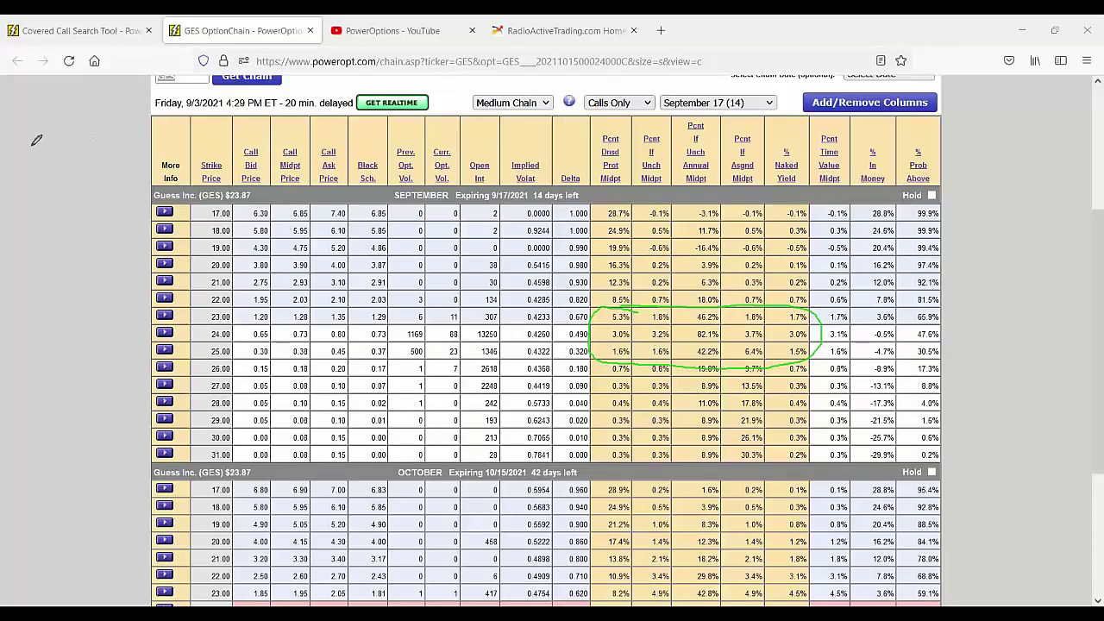
mouse_move(10, 145)
left_mouse_down()
mouse_move(28, 174)
mouse_move(12, 184)
mouse_move(64, 173)
mouse_move(83, 184)
left_mouse_up()
mouse_move(26, 243)
left_mouse_down()
mouse_move(28, 200)
mouse_move(10, 217)
mouse_move(67, 210)
mouse_move(91, 236)
left_mouse_up()
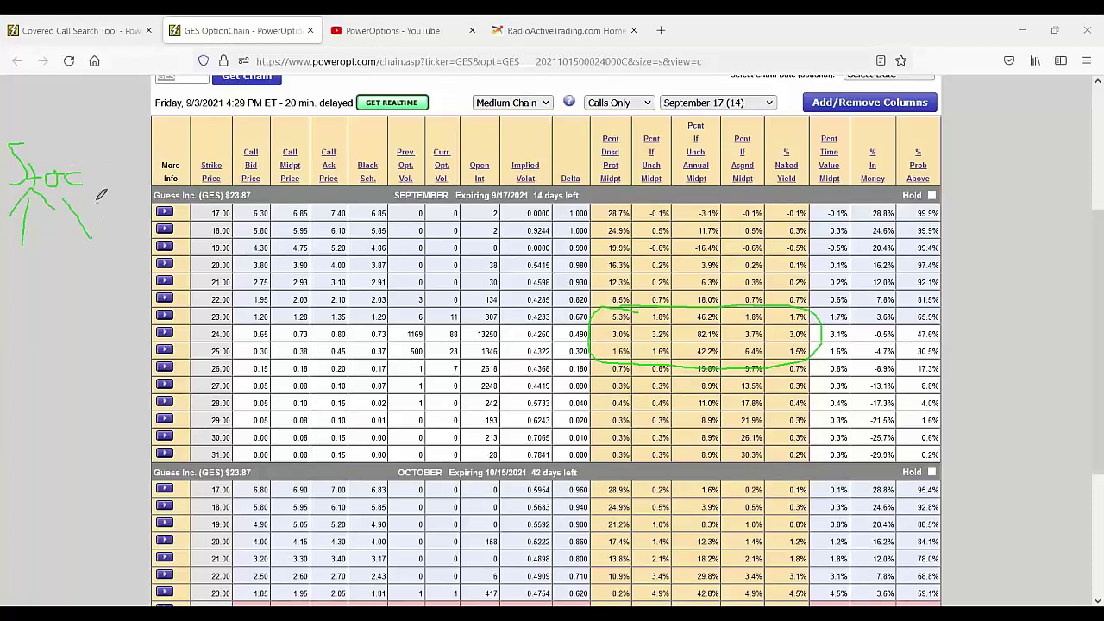
left_click_drag(99, 197, 38, 239)
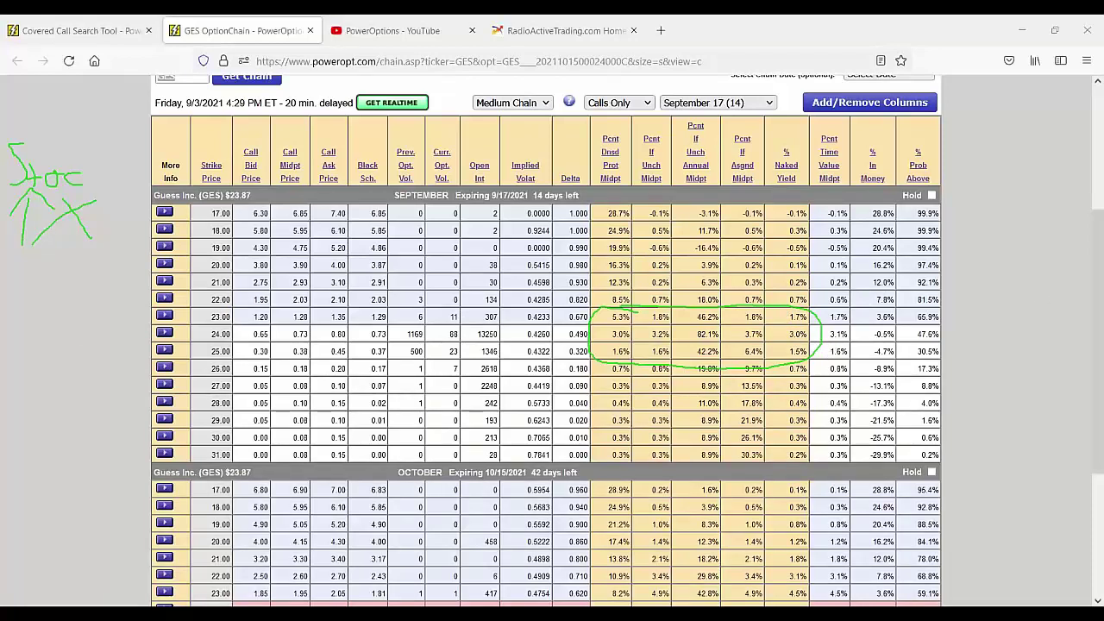
key("e")
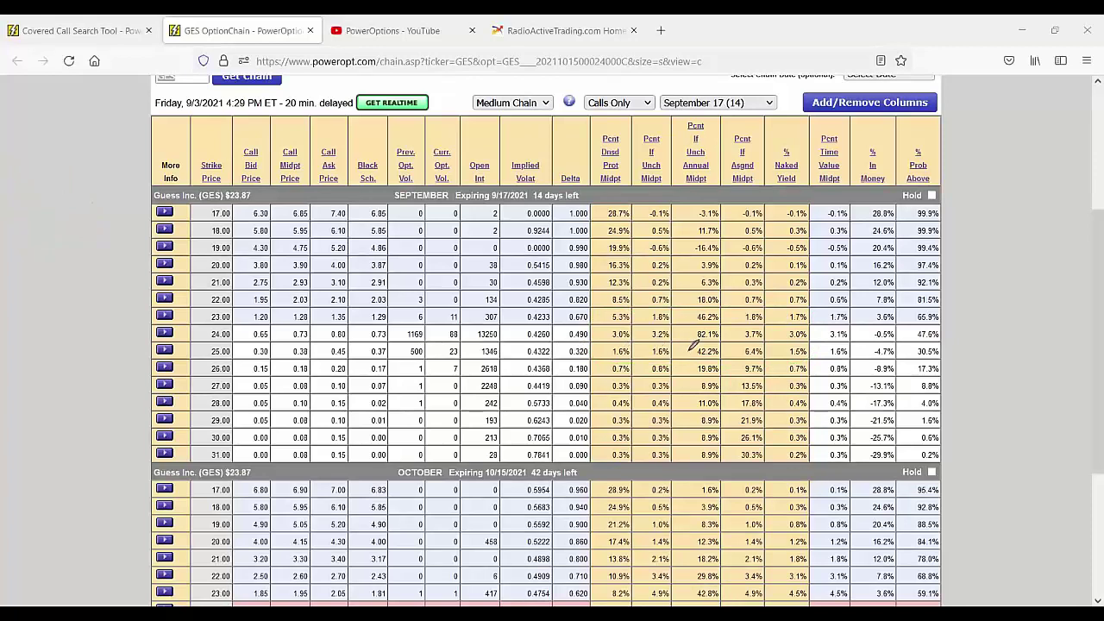
Mark the out-of-the-money September calls around strikes 25 and 26 to compare their premiums, downside protection and probability above
mouse_move(690, 350)
left_mouse_down()
mouse_move(217, 355)
mouse_move(289, 383)
mouse_move(419, 372)
mouse_move(701, 380)
mouse_move(680, 352)
left_mouse_up()
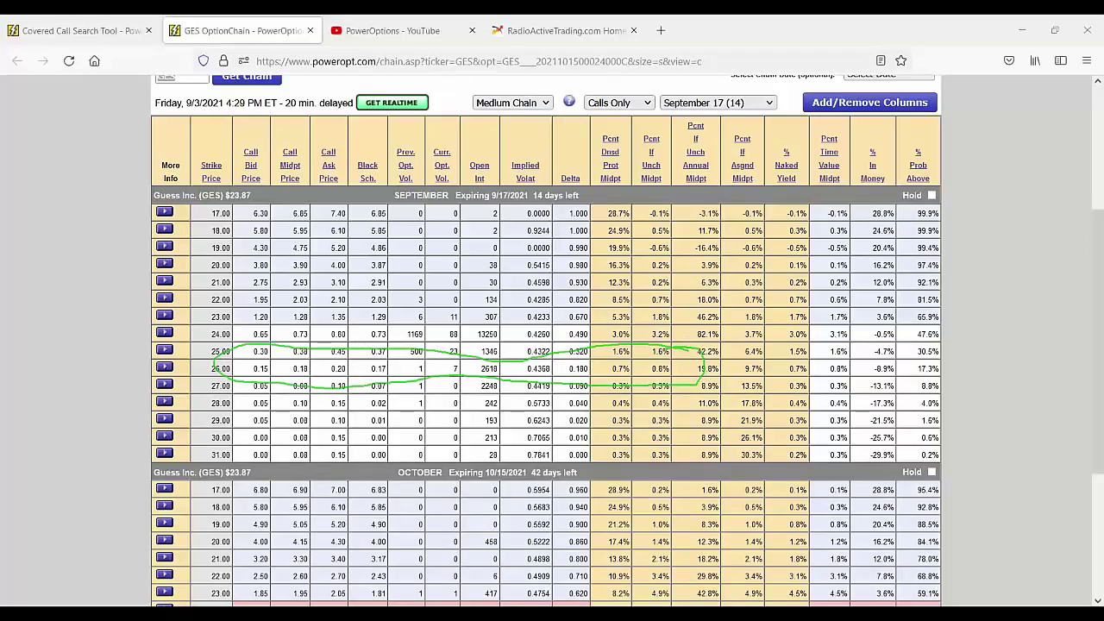
key("e")
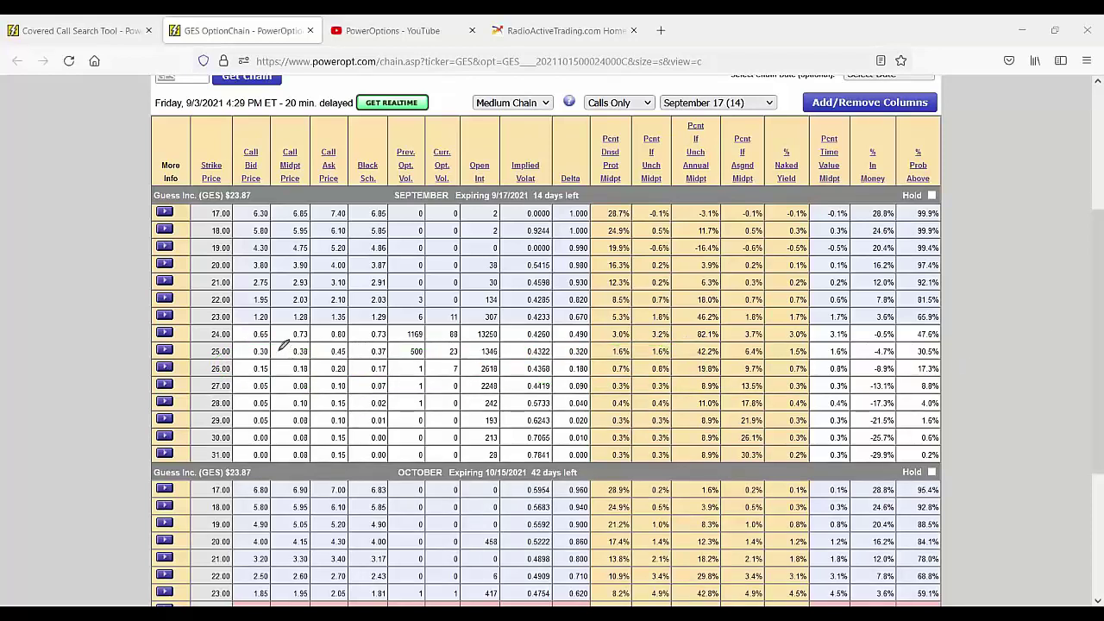
left_click_drag(277, 352, 285, 351)
mouse_move(635, 343)
left_mouse_down()
mouse_move(597, 361)
mouse_move(627, 372)
mouse_move(637, 343)
left_mouse_up()
mouse_move(949, 342)
left_mouse_down()
mouse_move(898, 359)
mouse_move(951, 364)
mouse_move(948, 342)
left_mouse_up()
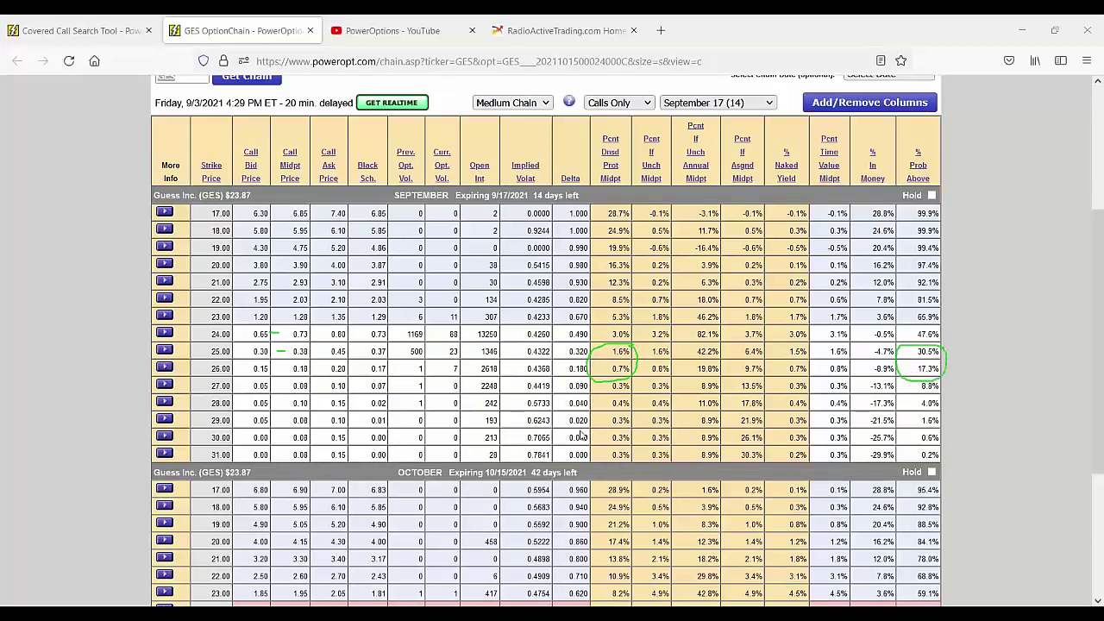
Examine premiums, downside protection and probability above for the October 15 calls at strikes 26 and 27, and clear the markings
scroll(580, 436, "down", 5)
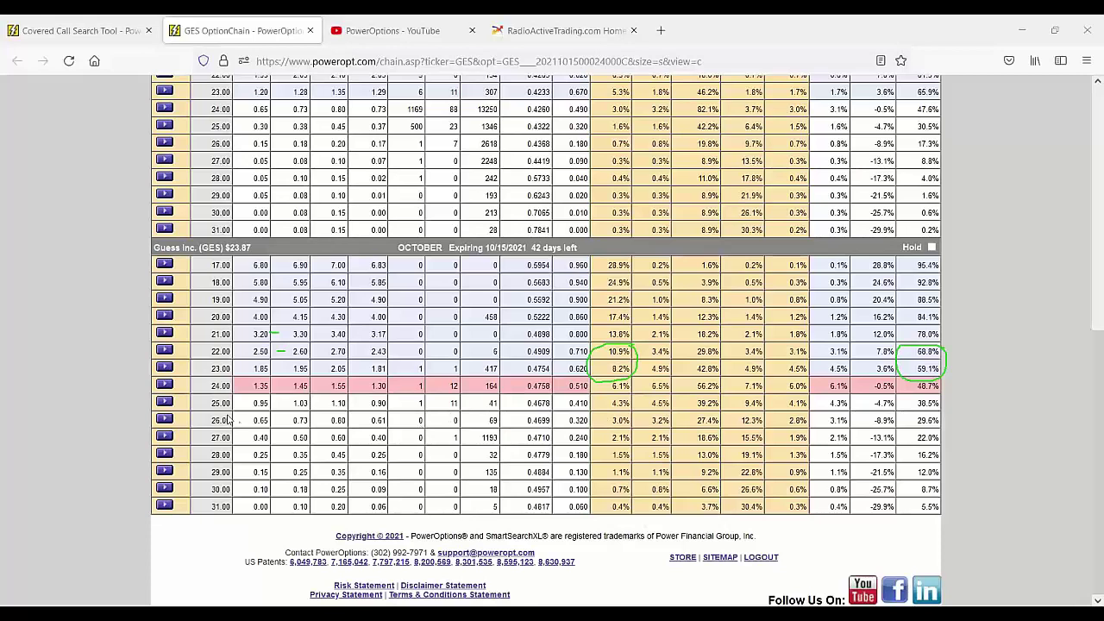
left_click_drag(245, 424, 338, 423)
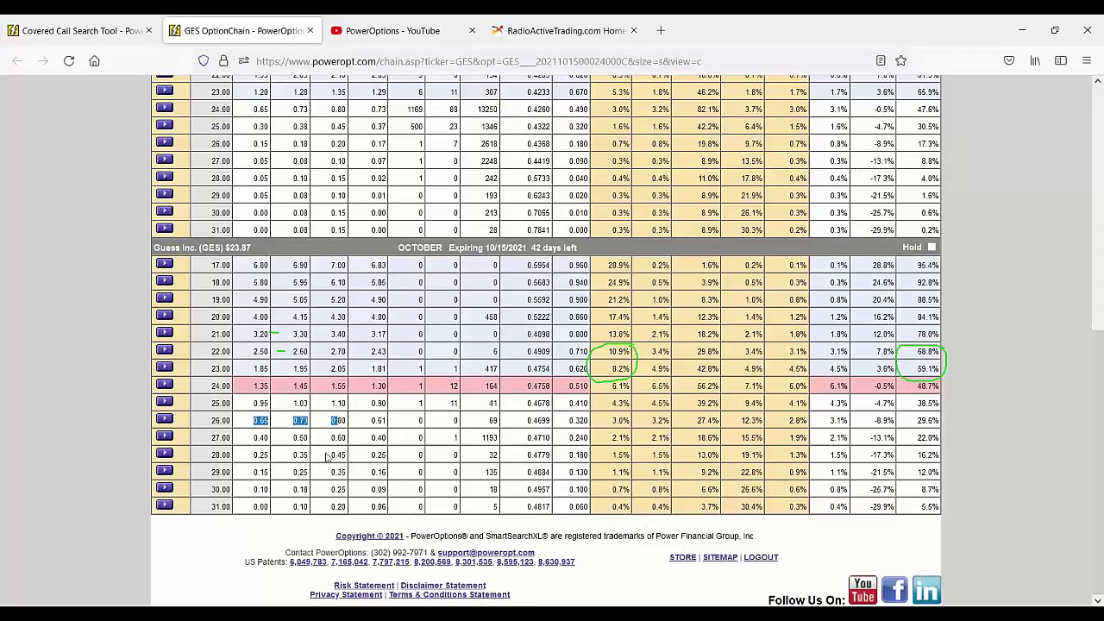
left_click_drag(246, 438, 353, 445)
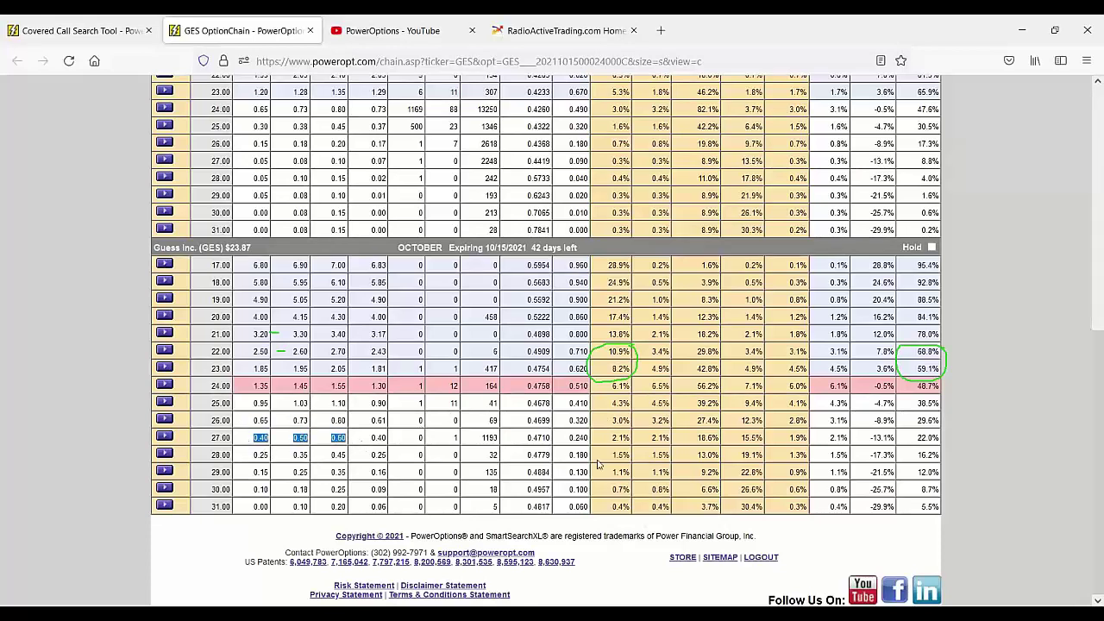
left_click_drag(609, 442, 638, 426)
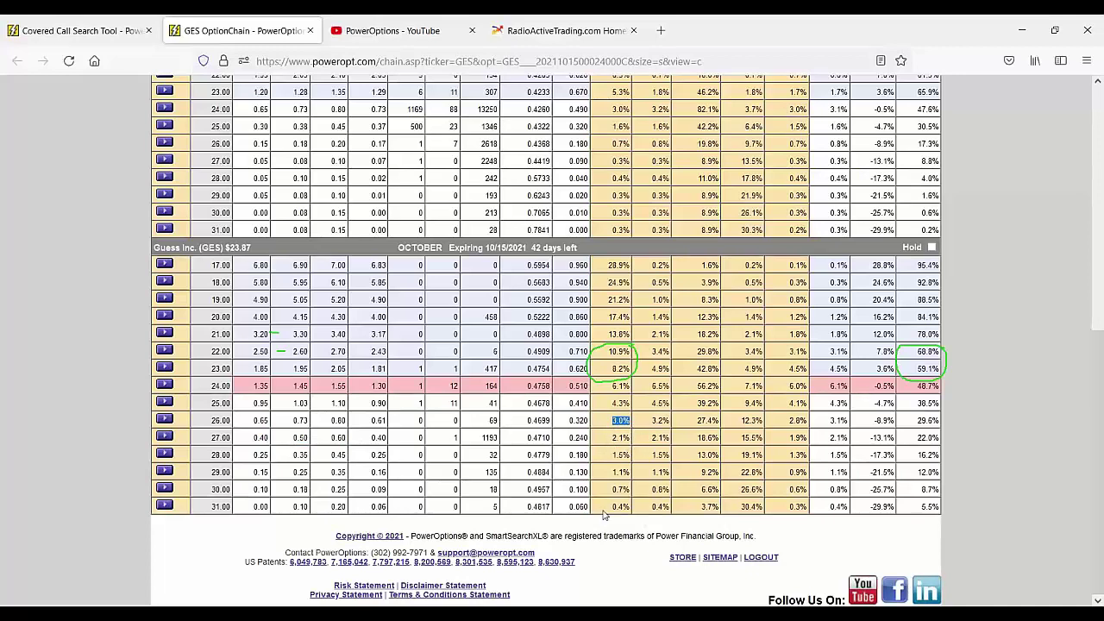
left_click_drag(917, 424, 952, 446)
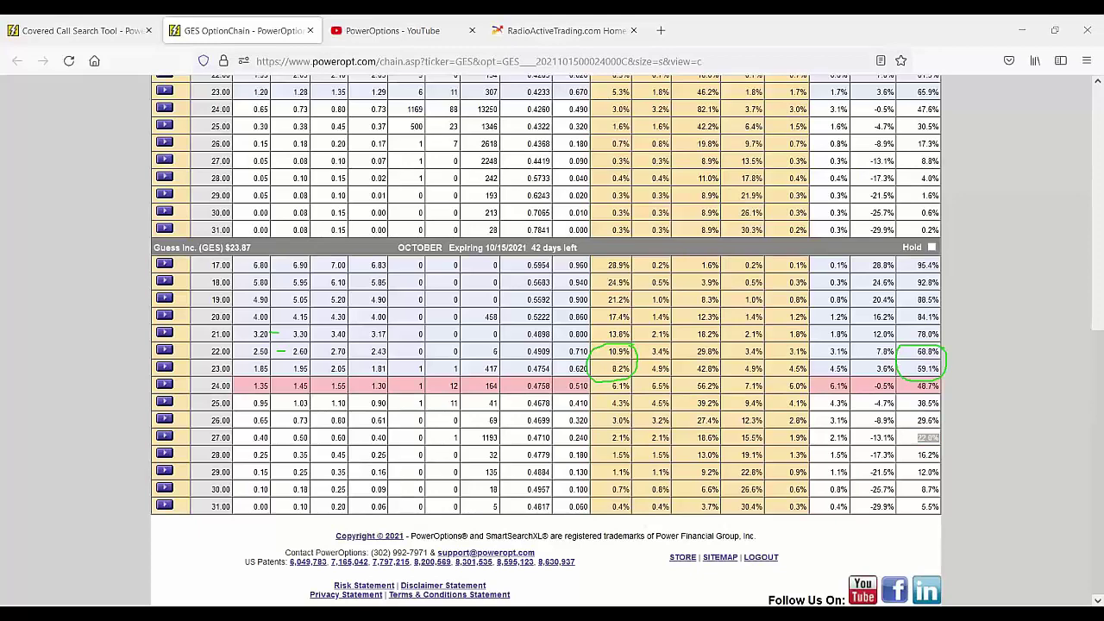
key("Escape")
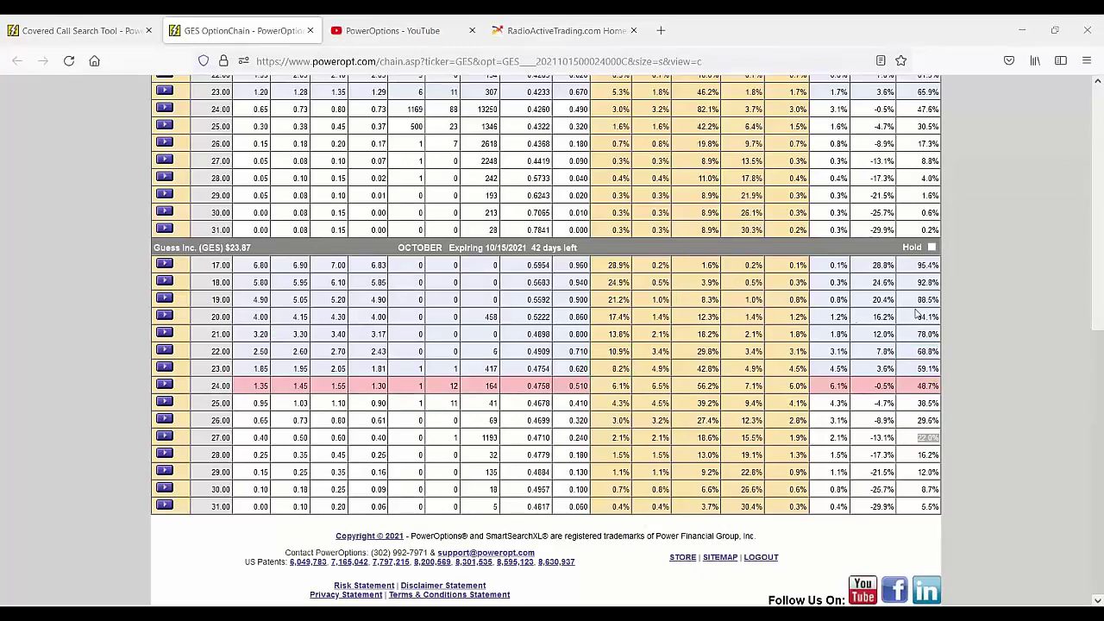
Mark the in-the-money September calls at strikes 22 and 23 to review their downside protection, unchanged and assigned returns, and probability above
scroll(852, 317, "up", 5)
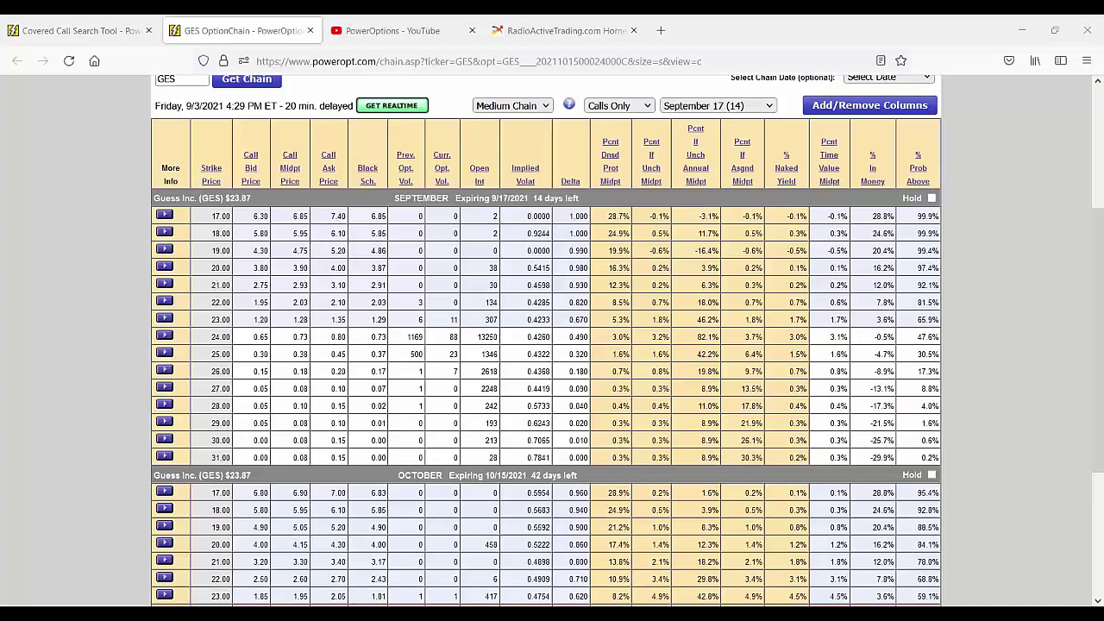
mouse_move(670, 293)
left_mouse_down()
mouse_move(536, 295)
mouse_move(591, 329)
mouse_move(733, 324)
mouse_move(695, 286)
mouse_move(664, 289)
left_mouse_up()
left_click_drag(667, 157, 689, 152)
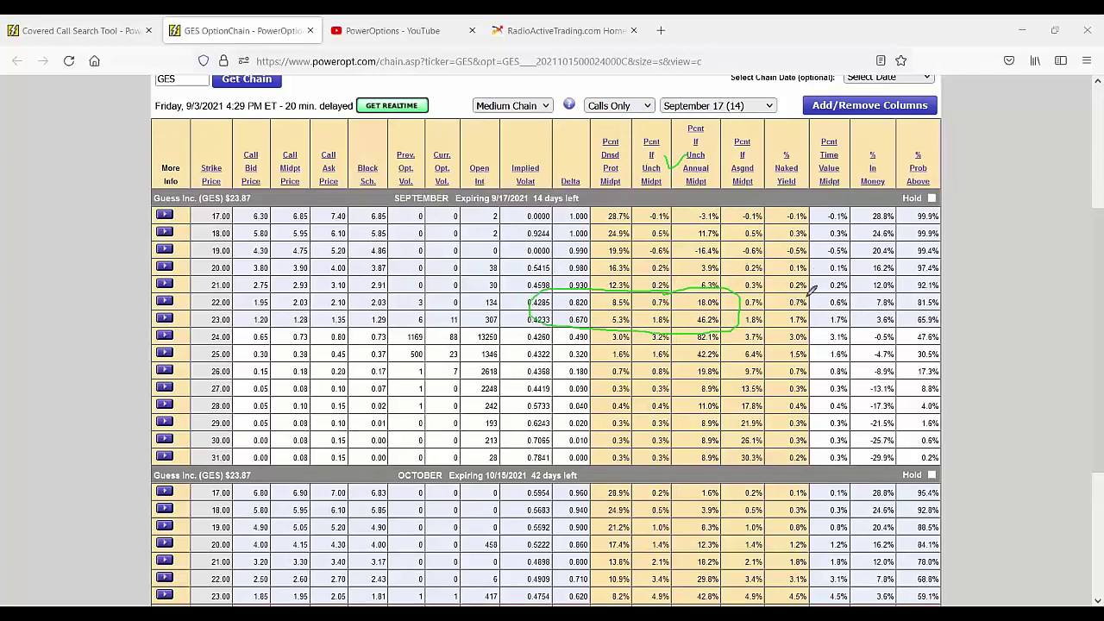
mouse_move(775, 298)
left_mouse_down()
mouse_move(716, 298)
mouse_move(785, 294)
mouse_move(773, 288)
left_mouse_up()
left_click_drag(750, 156, 764, 151)
mouse_move(949, 292)
left_mouse_down()
mouse_move(902, 299)
mouse_move(964, 315)
mouse_move(936, 278)
mouse_move(902, 309)
left_mouse_up()
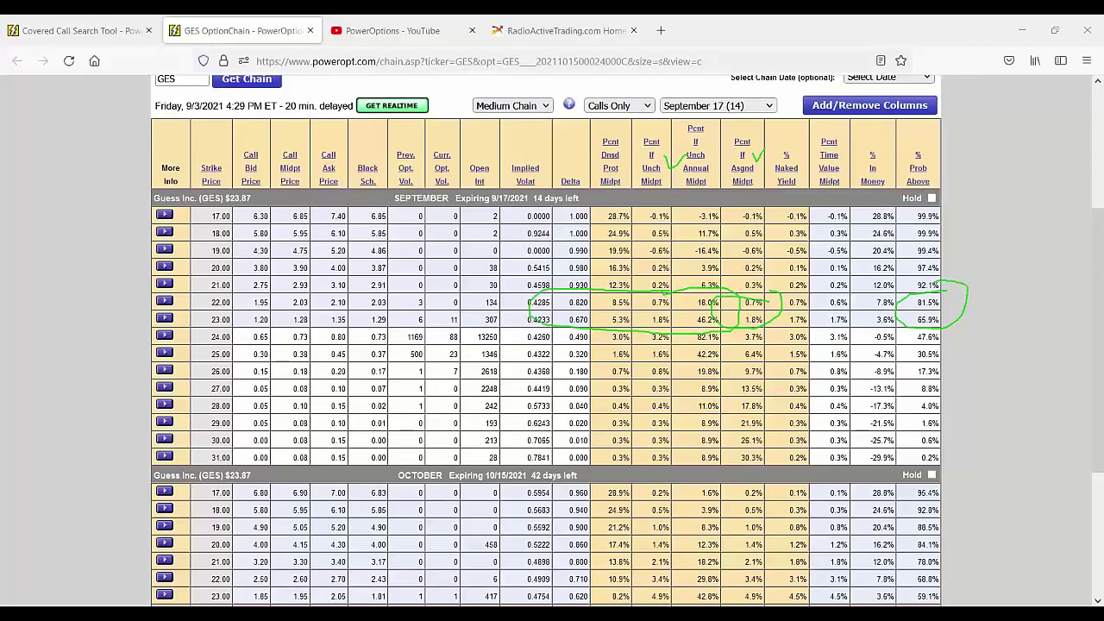
key("e")
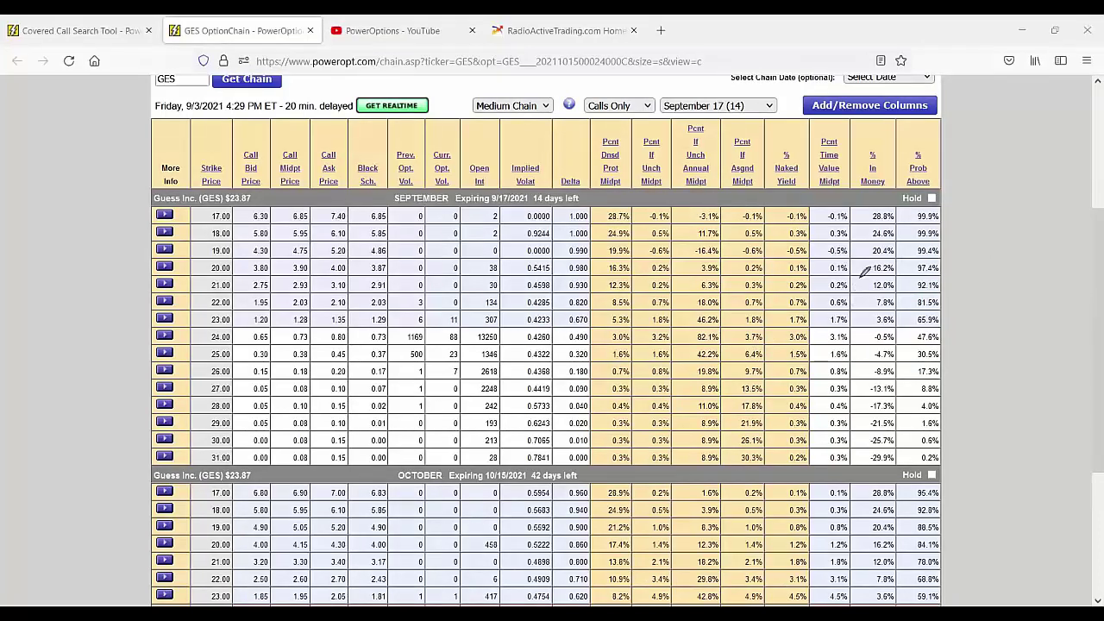
Circle the September time values around the 24 strike and illustrate how they peak at the money with a bell curve beside the chain
mouse_move(861, 274)
left_mouse_down()
mouse_move(823, 290)
mouse_move(818, 373)
mouse_move(847, 388)
mouse_move(904, 319)
mouse_move(854, 272)
left_mouse_up()
mouse_move(956, 328)
left_mouse_down()
mouse_move(723, 331)
mouse_move(849, 351)
mouse_move(968, 327)
mouse_move(942, 319)
left_mouse_up()
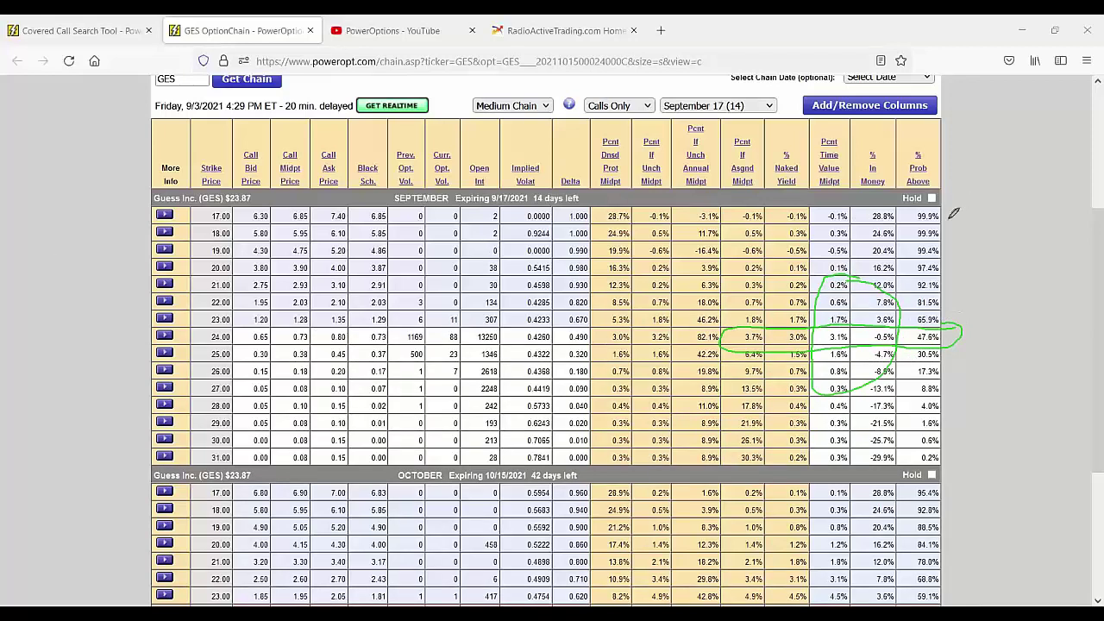
mouse_move(949, 219)
left_mouse_down()
mouse_move(1023, 175)
mouse_move(1100, 226)
left_mouse_up()
left_click_drag(1028, 158, 1023, 170)
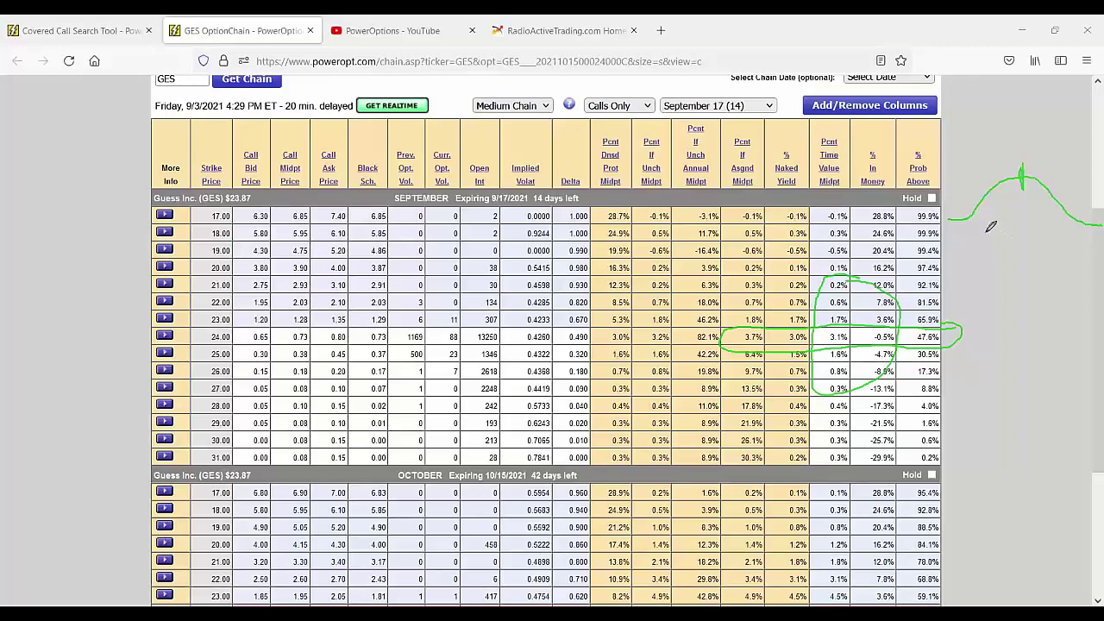
mouse_move(1002, 155)
left_mouse_down()
mouse_move(1052, 155)
mouse_move(993, 173)
mouse_move(988, 192)
left_mouse_up()
left_click_drag(1060, 190, 1058, 214)
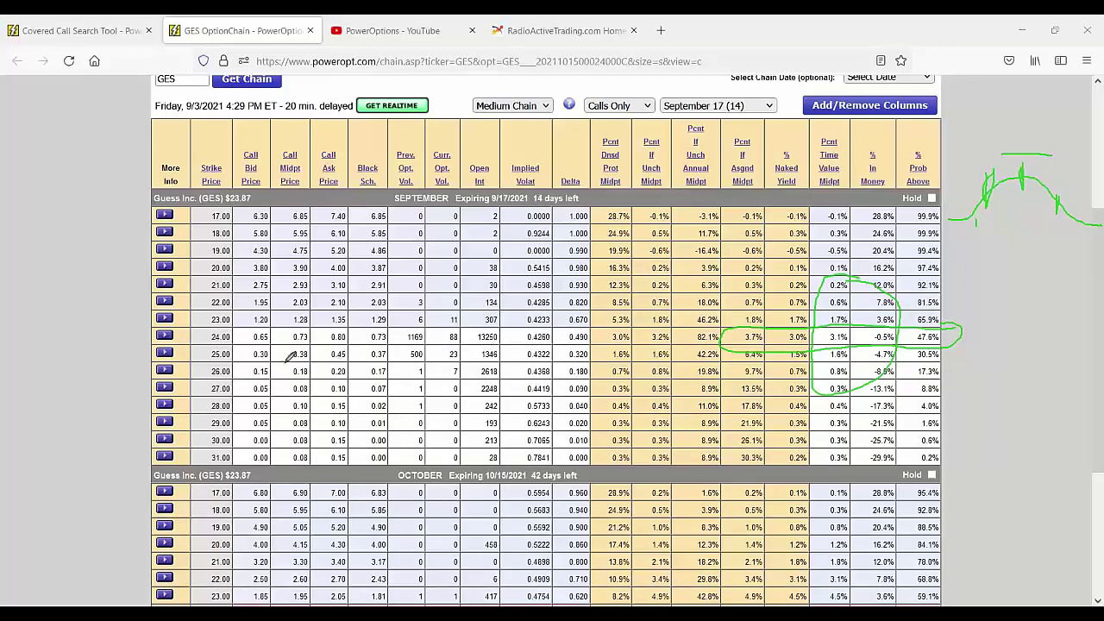
left_click_drag(289, 362, 281, 437)
key("Escape")
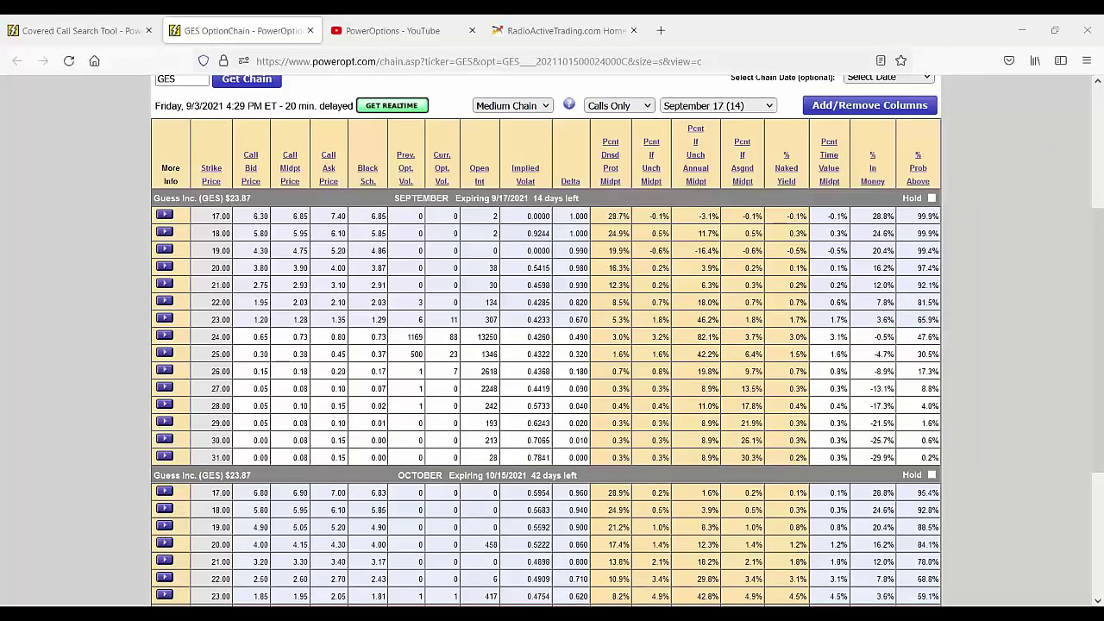
Circle the in-the-money, out-of-the-money and at-the-money September strikes in turn to compare the three covered call choices
mouse_move(953, 295)
left_mouse_down()
mouse_move(601, 304)
mouse_move(648, 326)
mouse_move(939, 324)
mouse_move(948, 290)
left_mouse_up()
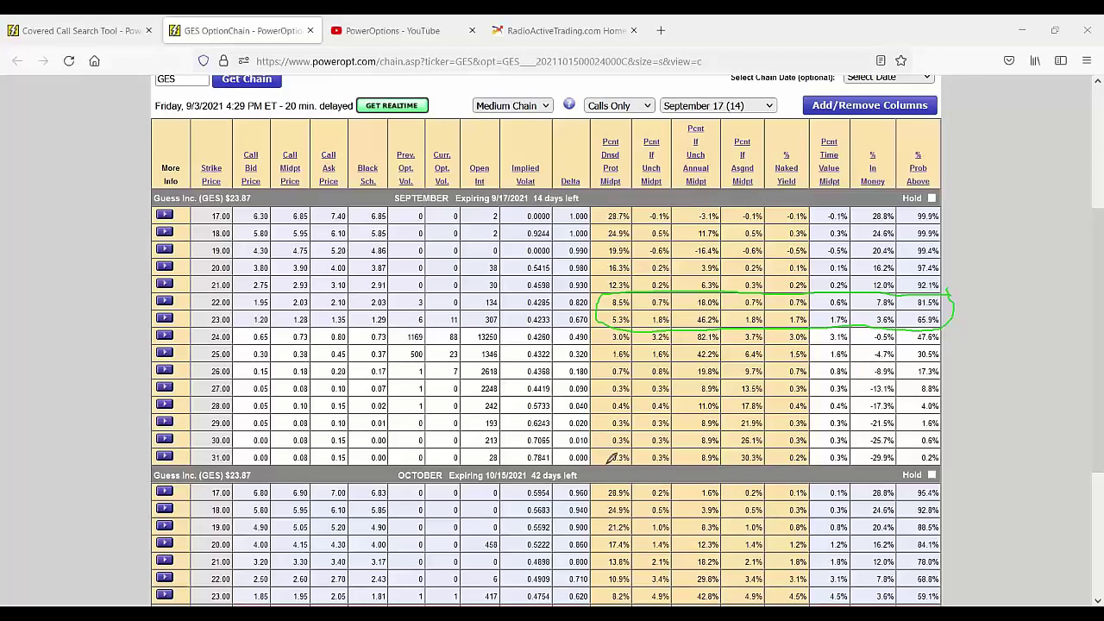
mouse_move(277, 343)
left_mouse_down()
mouse_move(184, 365)
mouse_move(380, 390)
mouse_move(572, 390)
mouse_move(643, 371)
mouse_move(607, 336)
mouse_move(186, 334)
left_mouse_up()
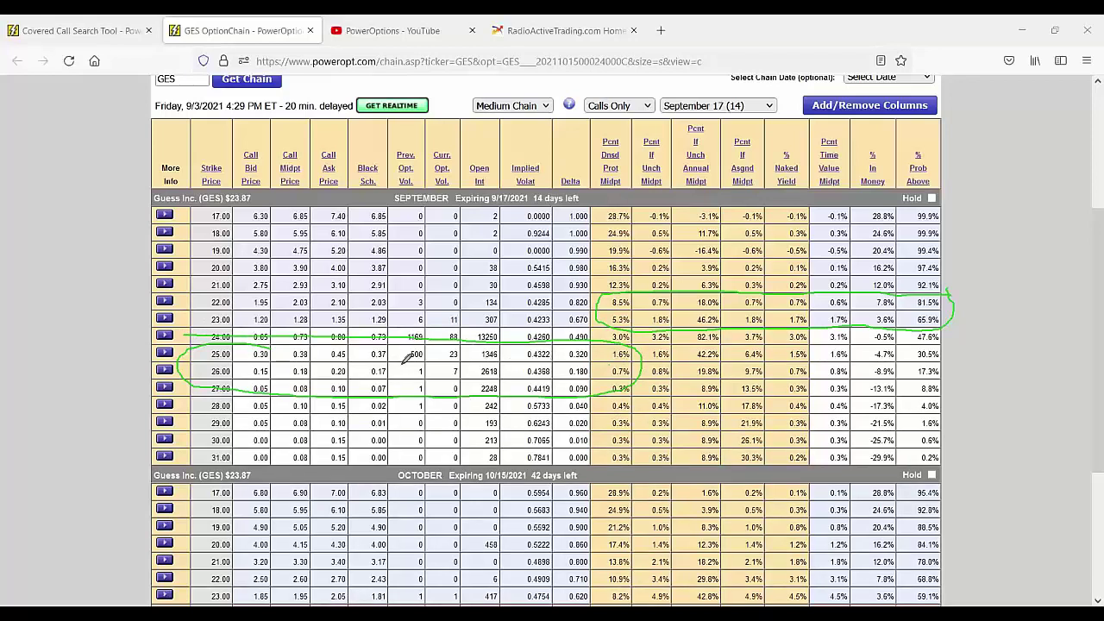
left_click_drag(287, 372, 295, 372)
key("e")
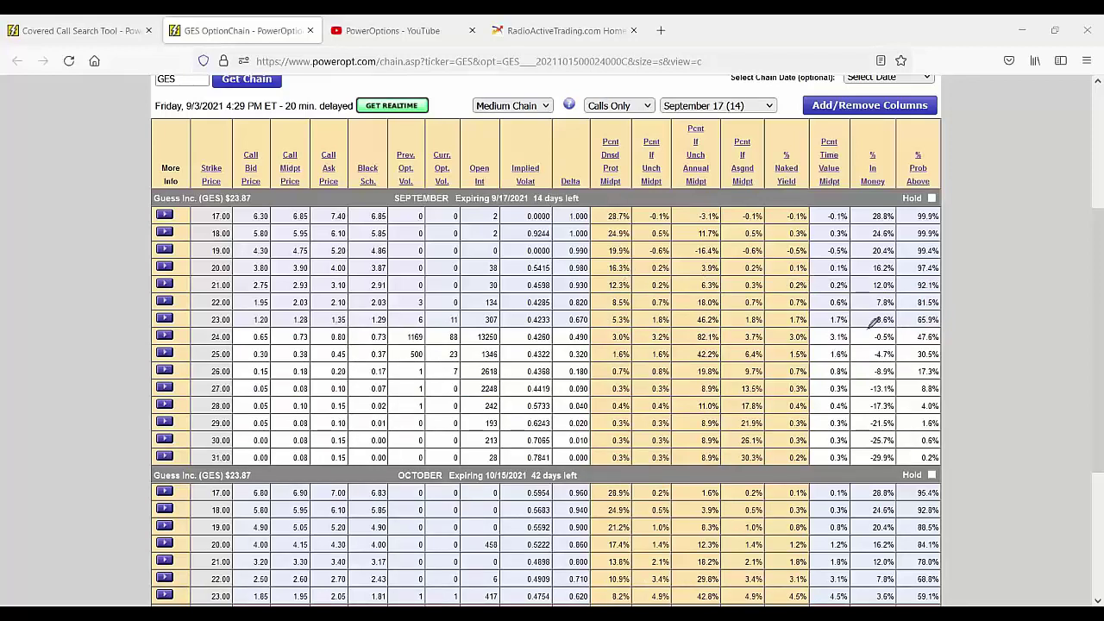
mouse_move(868, 329)
left_mouse_down()
mouse_move(431, 301)
mouse_move(218, 303)
mouse_move(200, 343)
mouse_move(617, 355)
mouse_move(869, 336)
mouse_move(863, 326)
left_mouse_up()
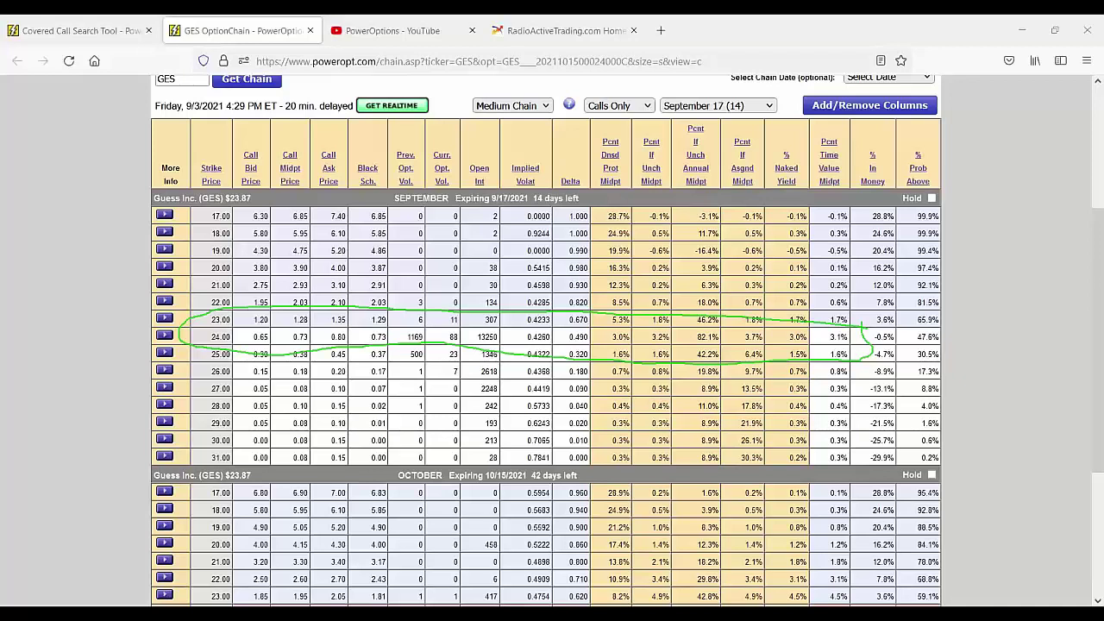
key("Escape")
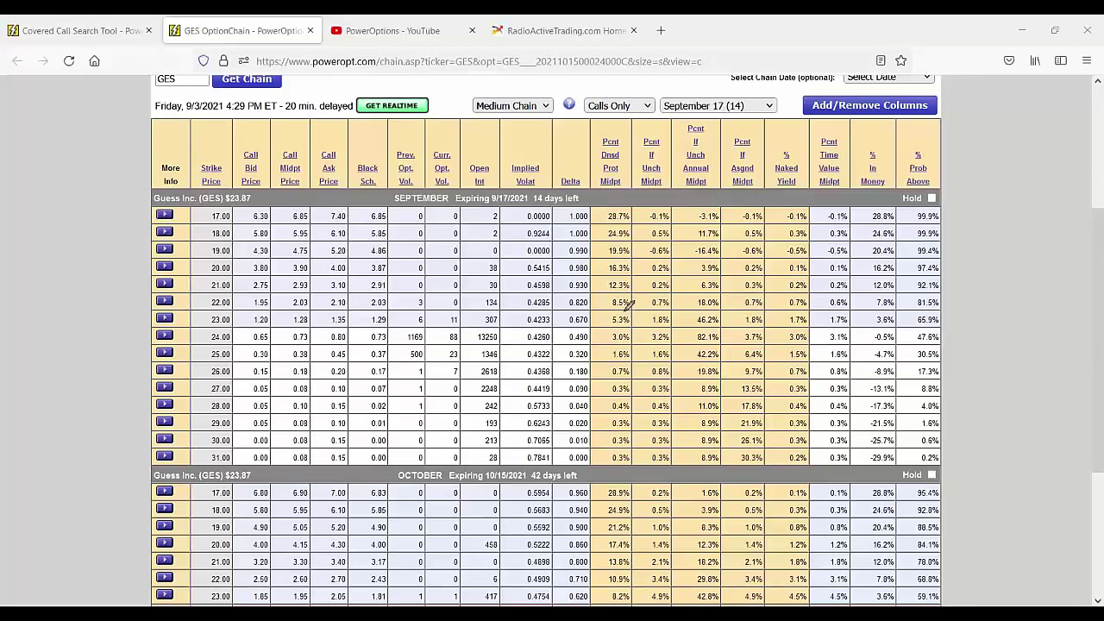
Tick downside protection, assigned return, time value and probability above near the September 22 and 23 strikes, and circle the annualized returns for 22 to 25
left_click_drag(623, 318, 649, 299)
left_click_drag(749, 318, 776, 296)
mouse_move(841, 312)
left_mouse_down()
mouse_move(848, 323)
mouse_move(866, 295)
left_mouse_up()
left_click_drag(935, 312, 963, 301)
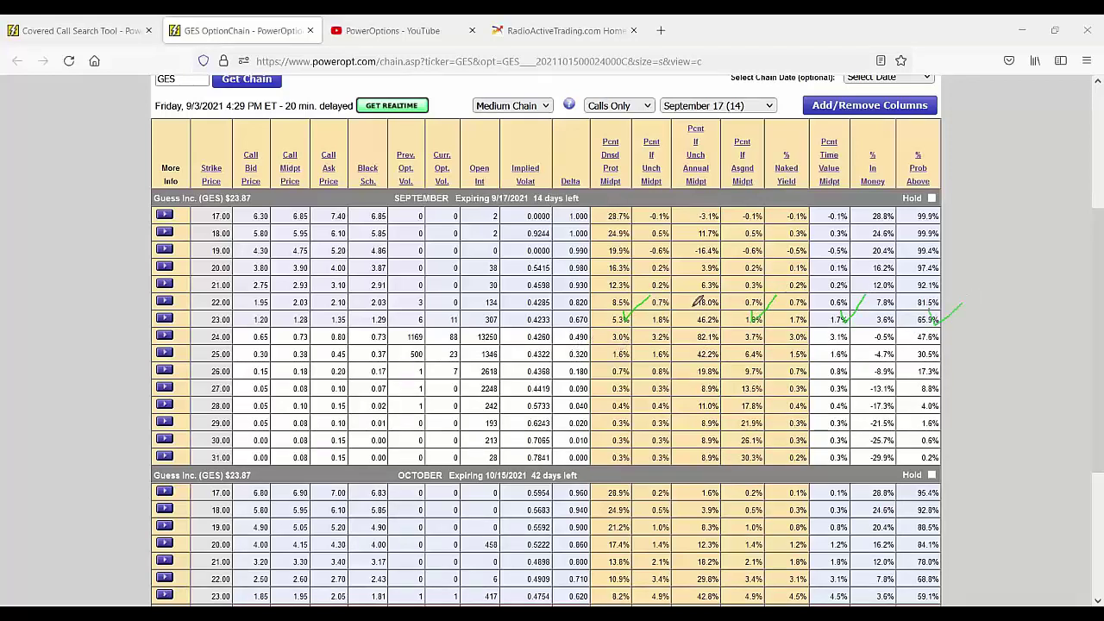
mouse_move(718, 282)
left_mouse_down()
mouse_move(679, 298)
mouse_move(726, 320)
mouse_move(713, 268)
left_mouse_up()
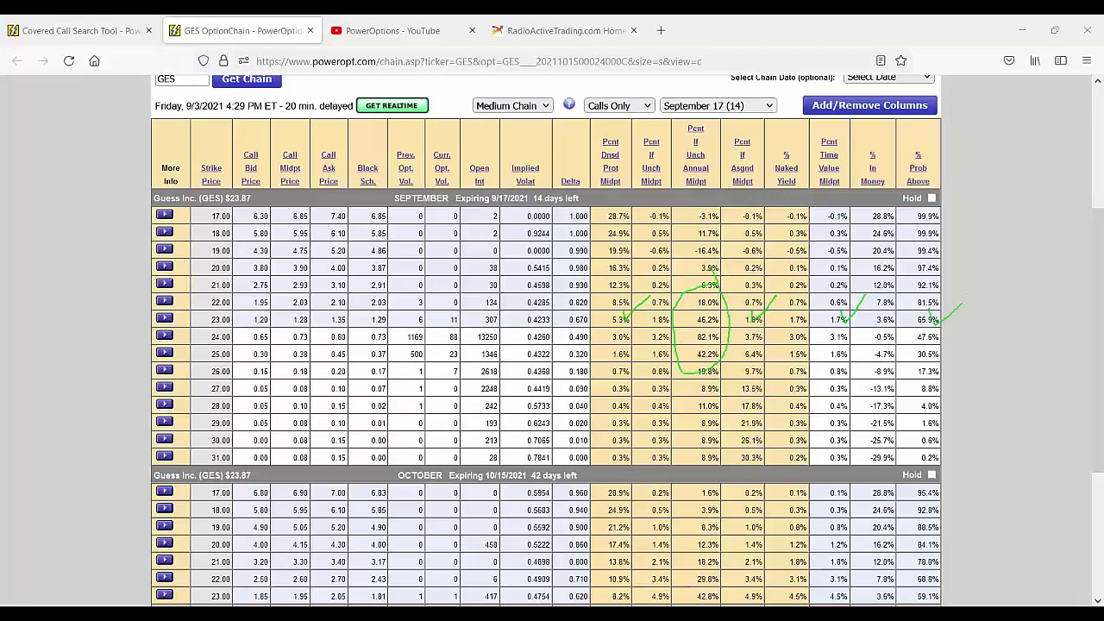